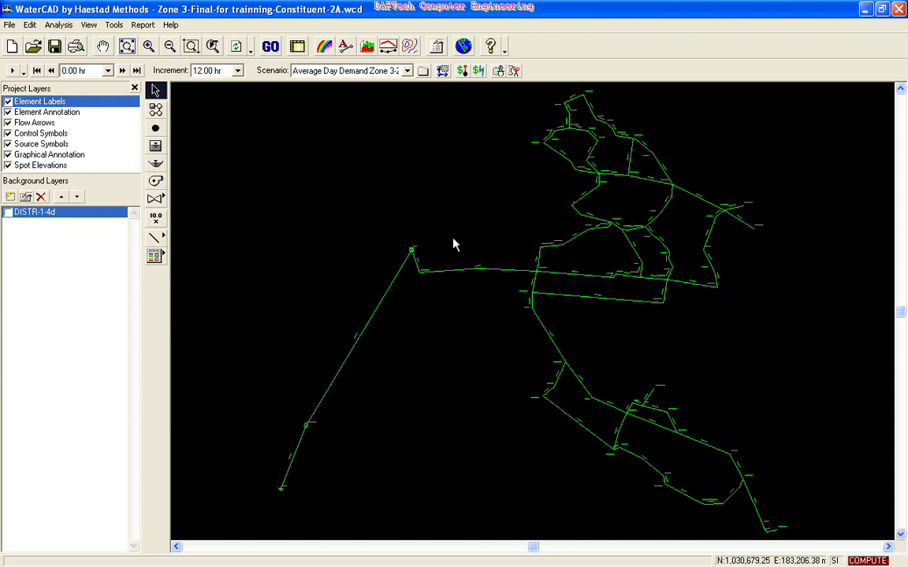
Open the Analysis menu for the Zone 3 network model
{"action": "left_click", "coordinate": [54, 26]}
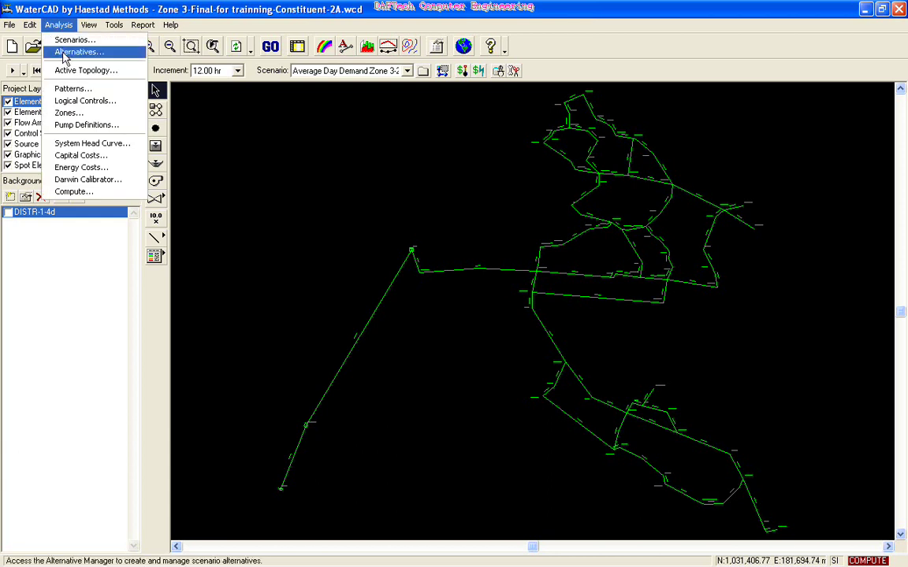
Add a child constituent alternative named 'Chlorine Injection' in the Alternatives manager
{"action": "left_click", "coordinate": [75, 52]}
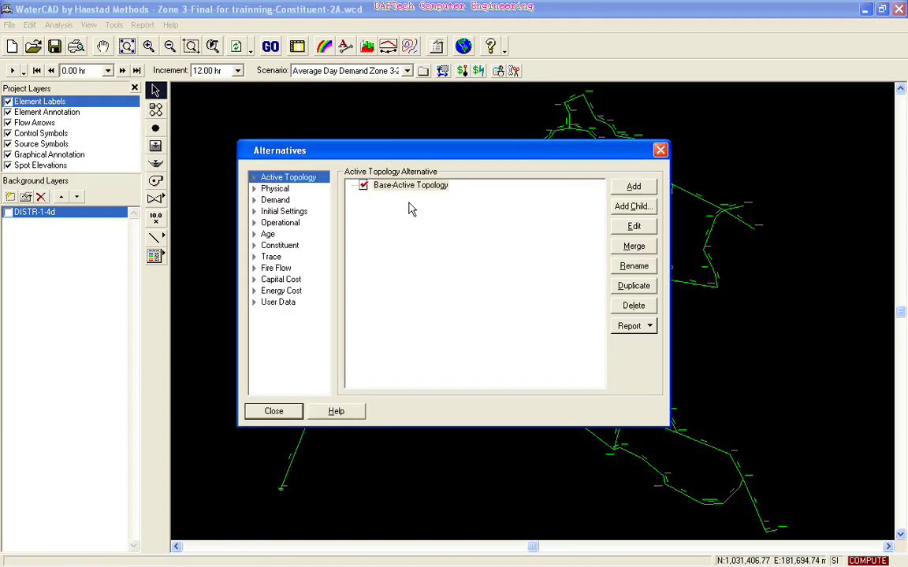
{"action": "left_click", "coordinate": [285, 247]}
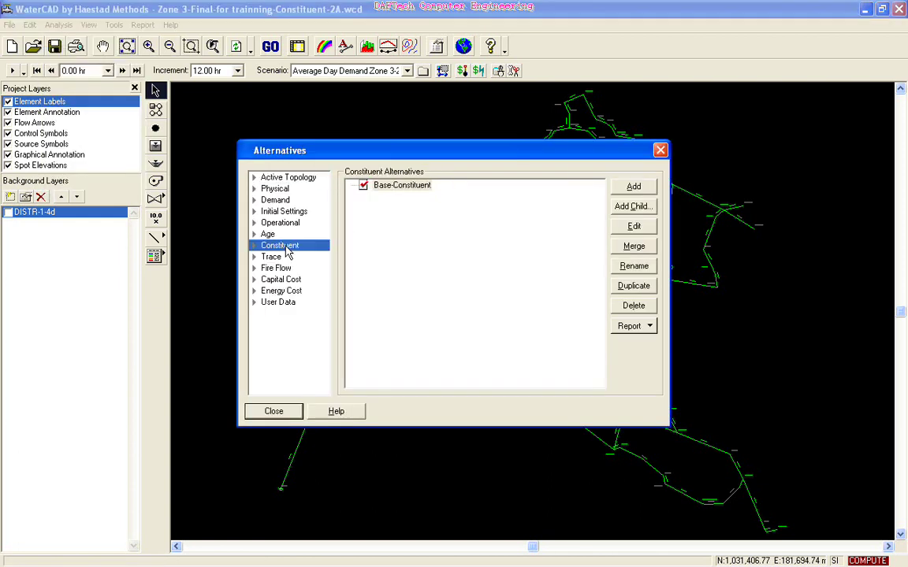
{"action": "left_click", "coordinate": [634, 189]}
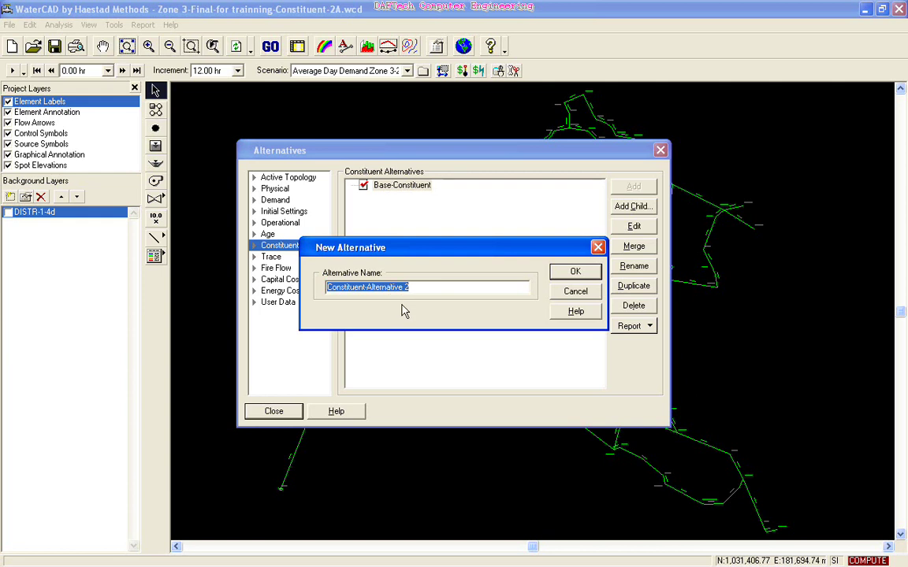
{"action": "type", "text": "Chlorine Injjection"}
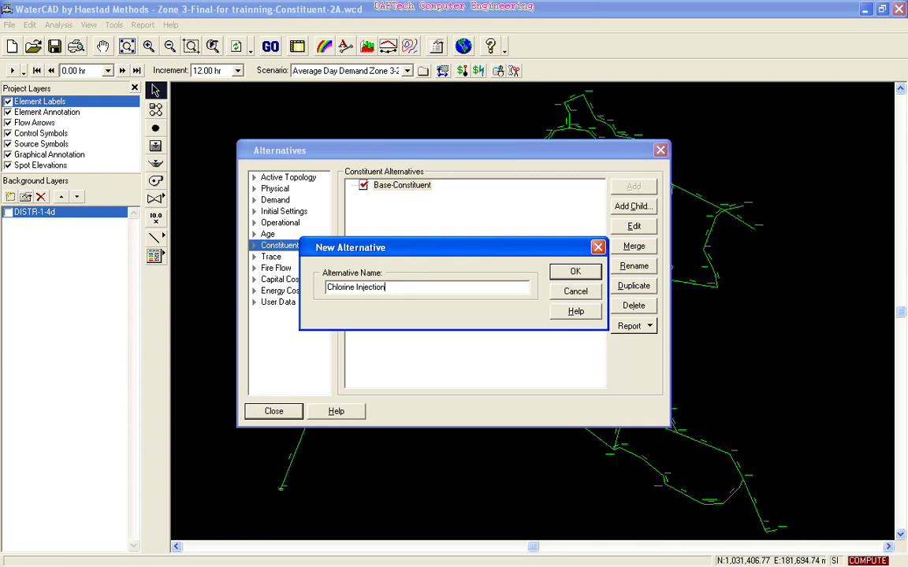
{"action": "left_click", "coordinate": [575, 272]}
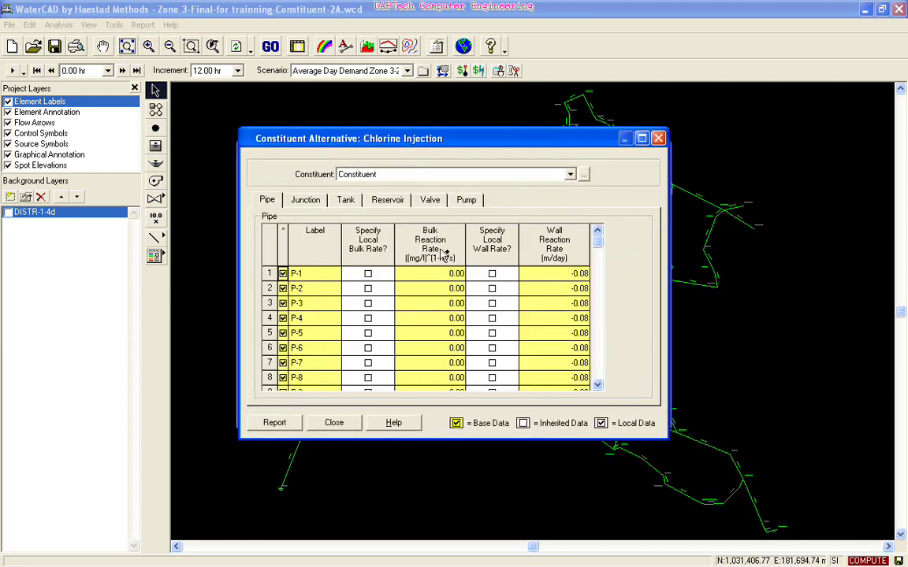
Insert a library constituent labelled Chlorine with diffusivity 1.2e-9 m²/s
{"action": "left_click", "coordinate": [584, 175]}
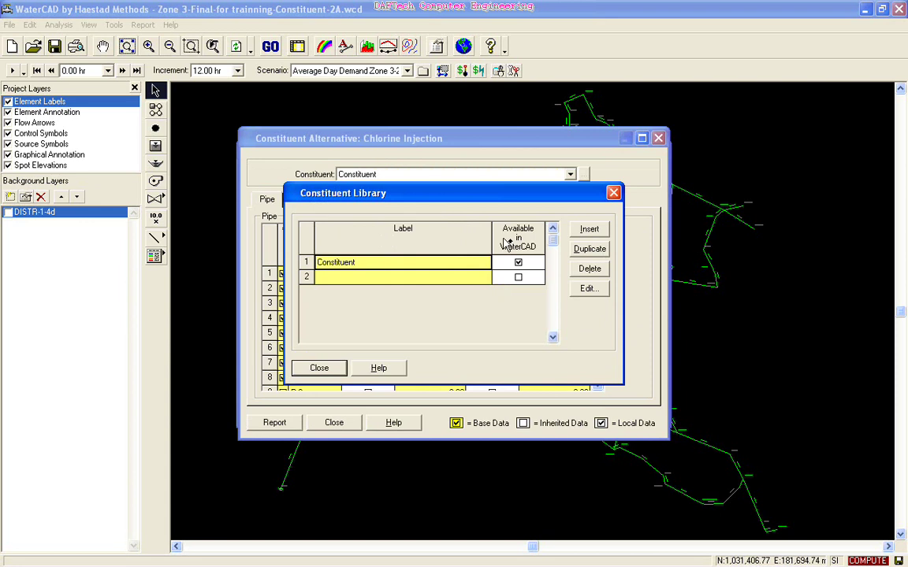
{"action": "left_click", "coordinate": [590, 230]}
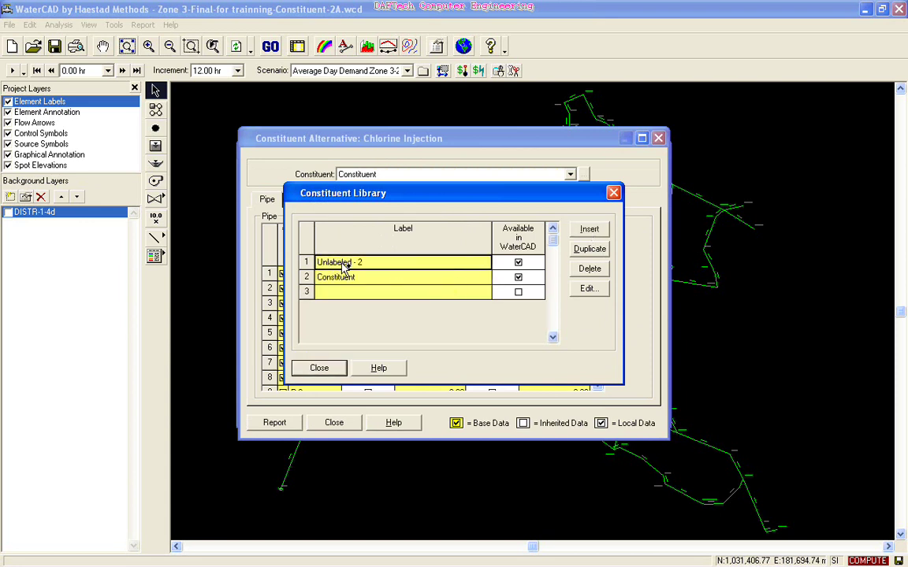
{"action": "left_click", "coordinate": [591, 292]}
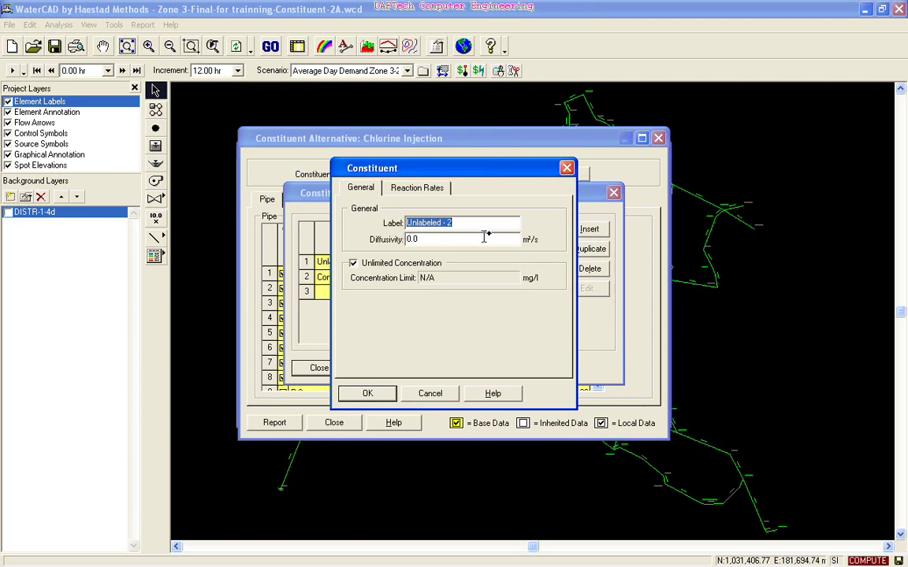
{"action": "type", "text": "Chlorin"}
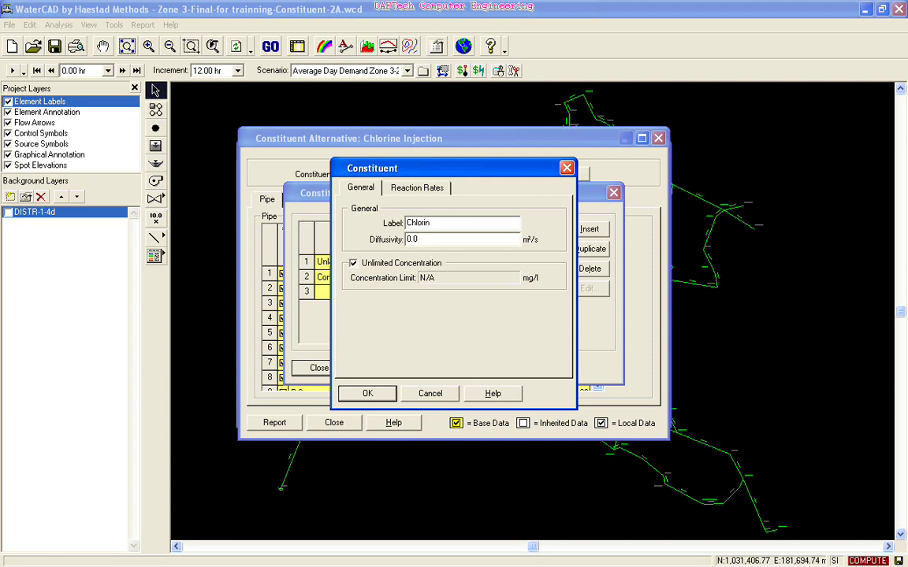
{"action": "type", "text": "e"}
{"action": "key", "text": "Tab"}
{"action": "type", "text": "1.2"}
{"action": "type", "text": "e-9"}
Change the bulk reaction rate unit to ppb^(1-n)/day
{"action": "left_click", "coordinate": [424, 194]}
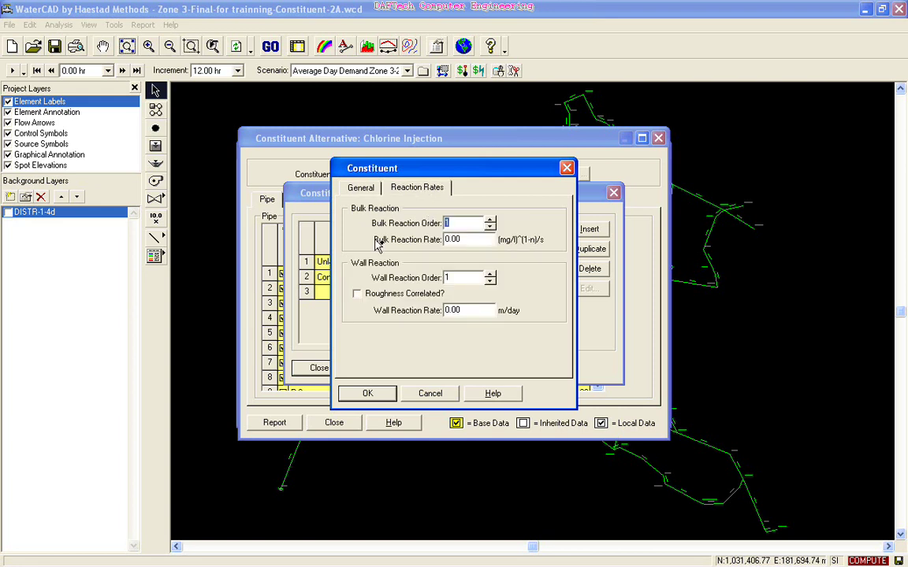
{"action": "right_click", "coordinate": [472, 247]}
{"action": "left_click", "coordinate": [482, 245]}
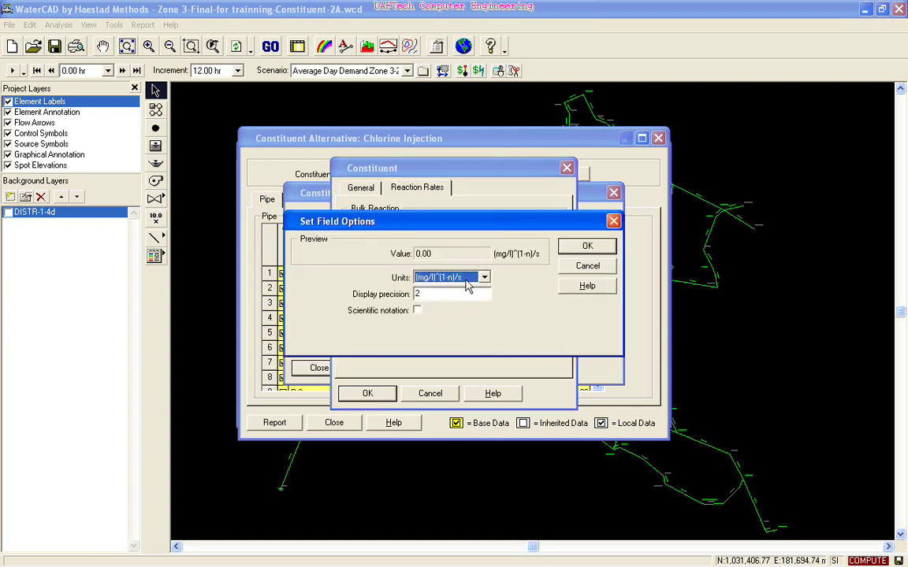
{"action": "left_click", "coordinate": [466, 281]}
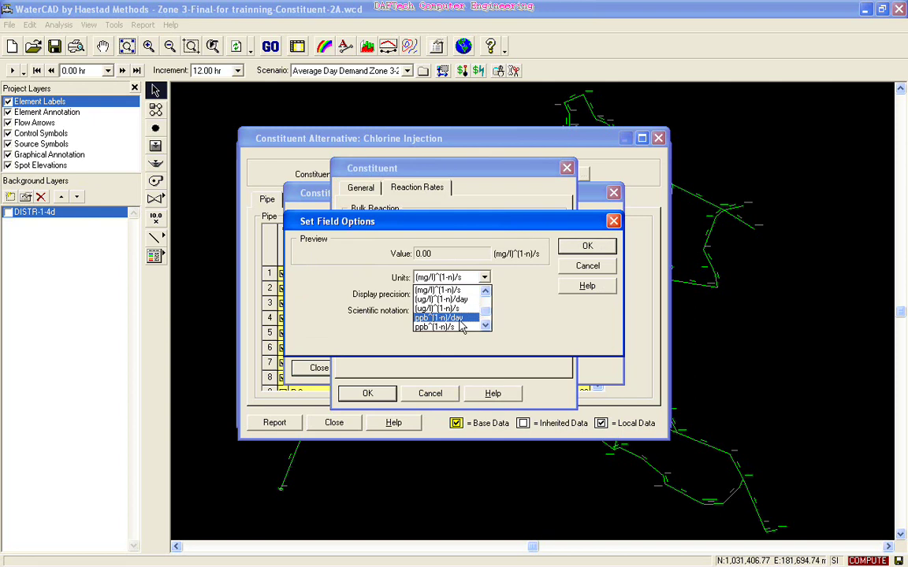
{"action": "left_click", "coordinate": [455, 318]}
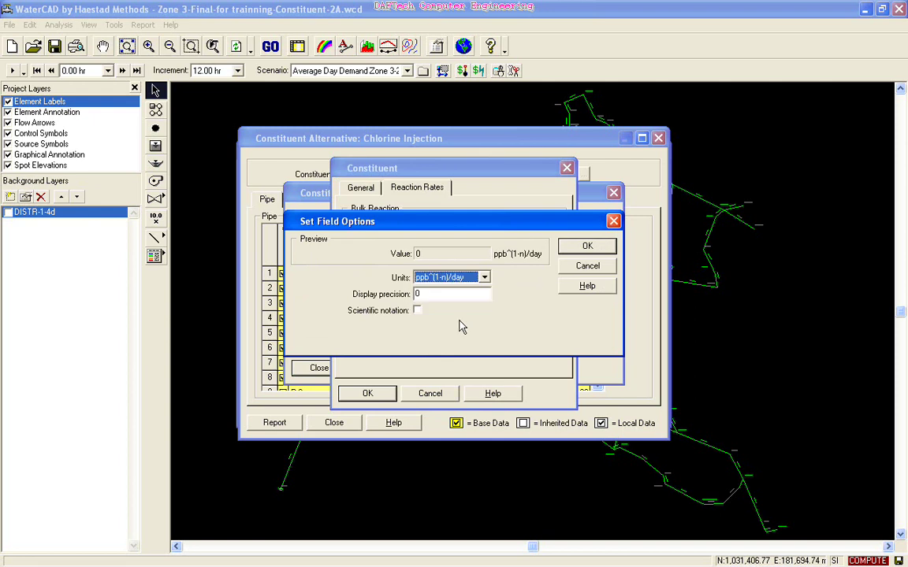
{"action": "left_click", "coordinate": [566, 247]}
Enter a bulk reaction rate of -0.1 and a wall reaction rate of -0.08
{"action": "key", "text": "Tab"}
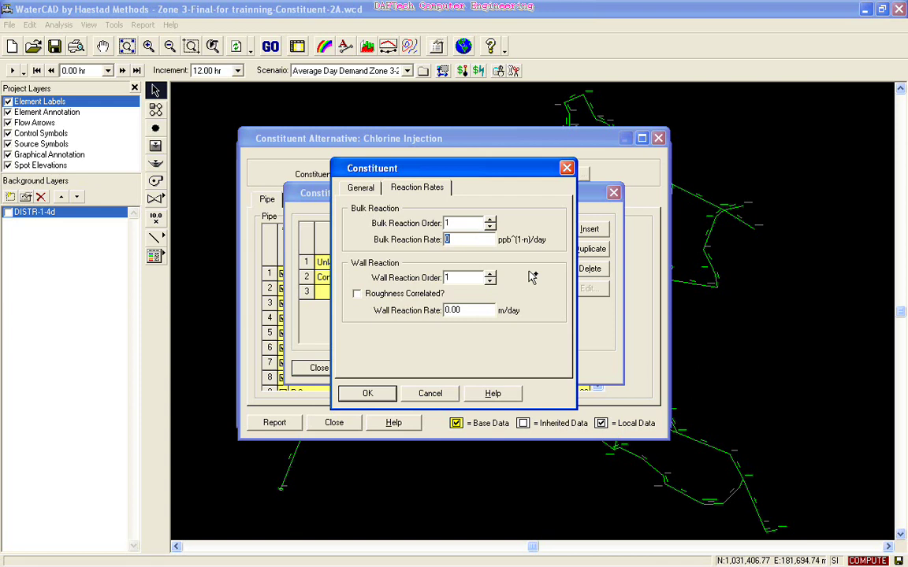
{"action": "type", "text": "-0.1"}
{"action": "left_click", "coordinate": [482, 310]}
{"action": "type", "text": "-0."}
{"action": "type", "text": "08"}
Save Chlorine, close the library, and select Chlorine as the alternative's constituent
{"action": "left_click", "coordinate": [373, 394]}
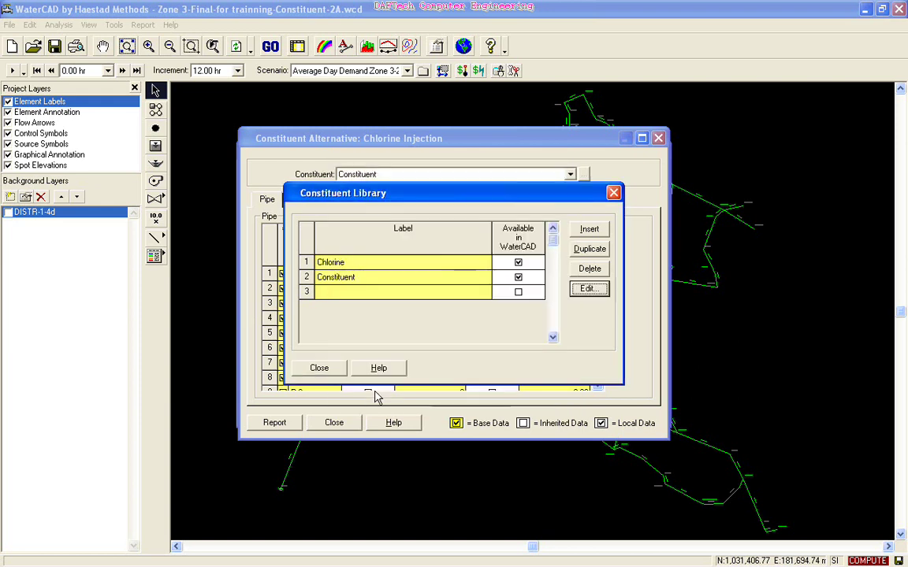
{"action": "left_click", "coordinate": [323, 368]}
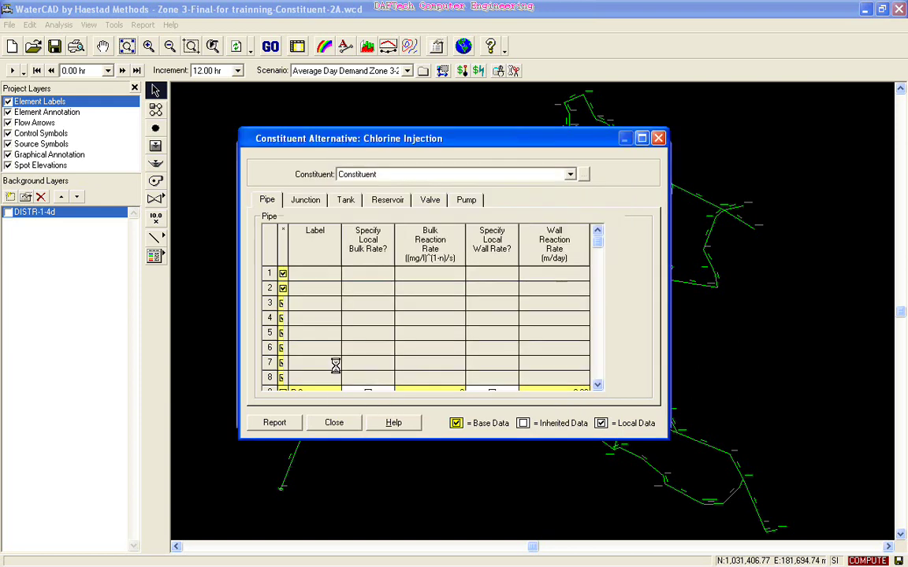
{"action": "left_click", "coordinate": [570, 175]}
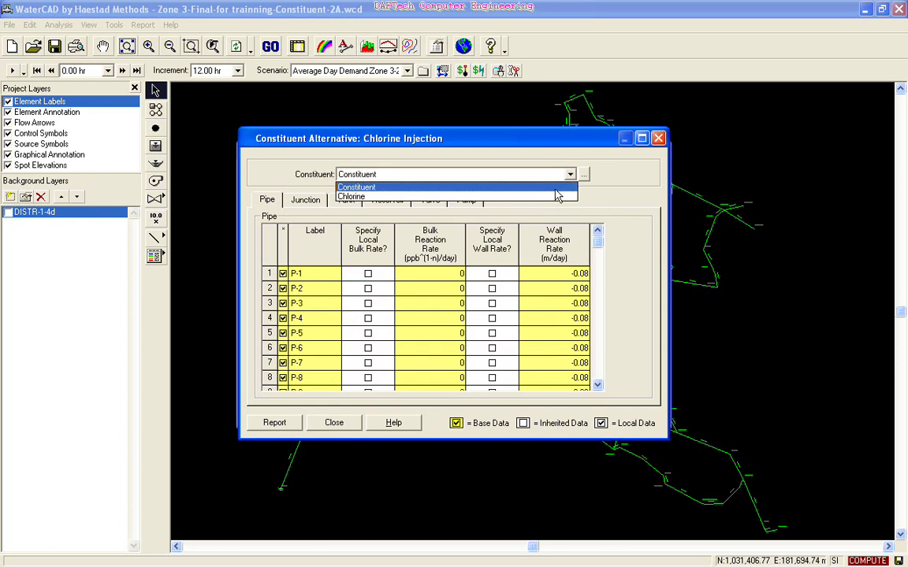
{"action": "left_click", "coordinate": [552, 196]}
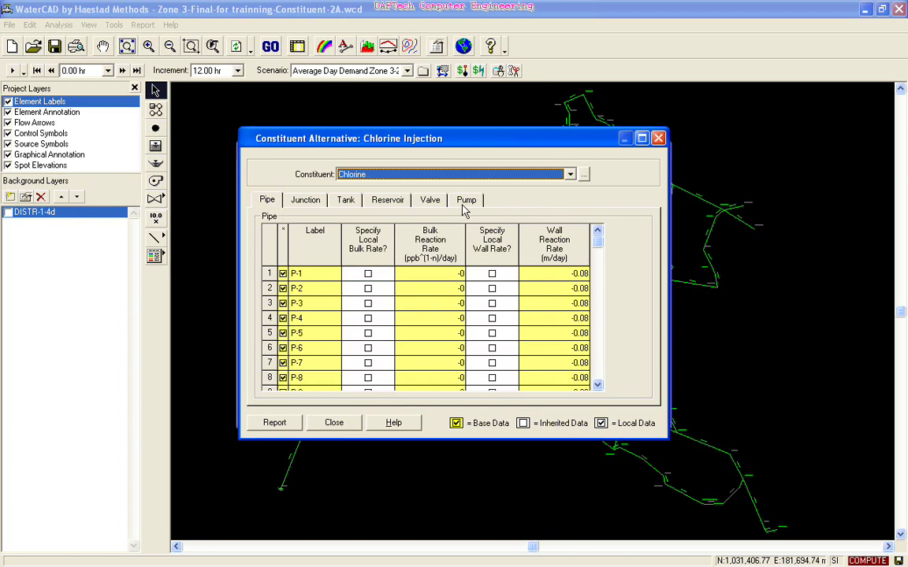
Set initial chlorine concentrations: reservoir R-1 10, pump PMP-1 5, tank T-3 2
{"action": "left_click", "coordinate": [384, 202]}
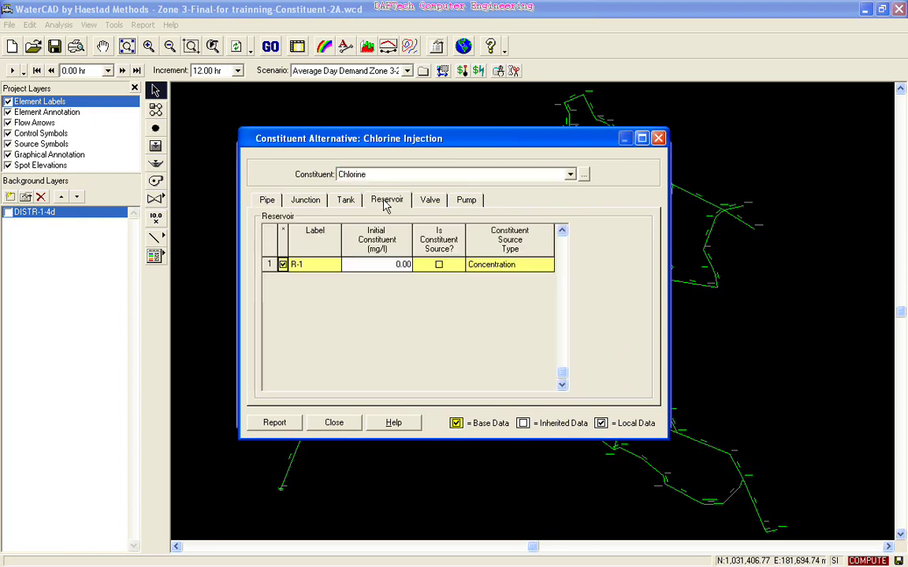
{"action": "left_click", "coordinate": [384, 270]}
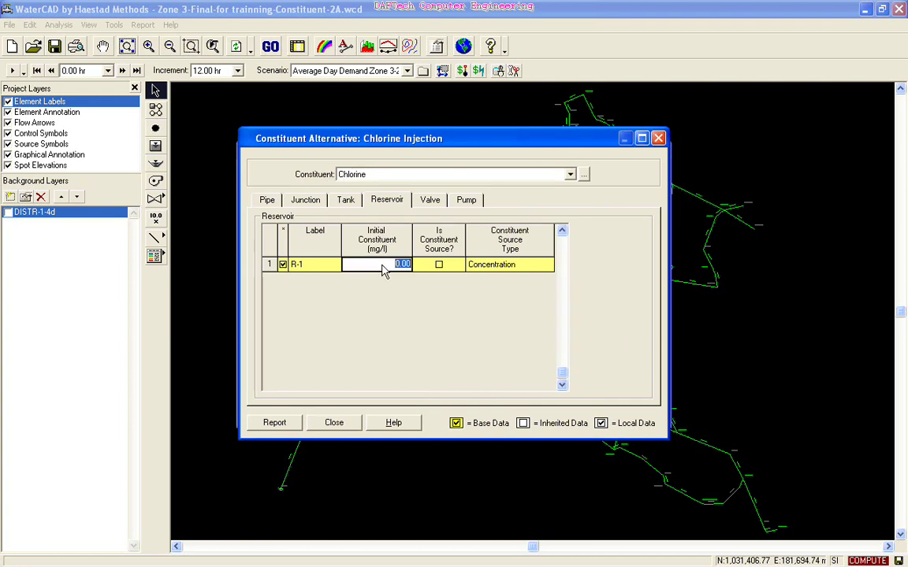
{"action": "type", "text": "10"}
{"action": "left_click", "coordinate": [461, 203]}
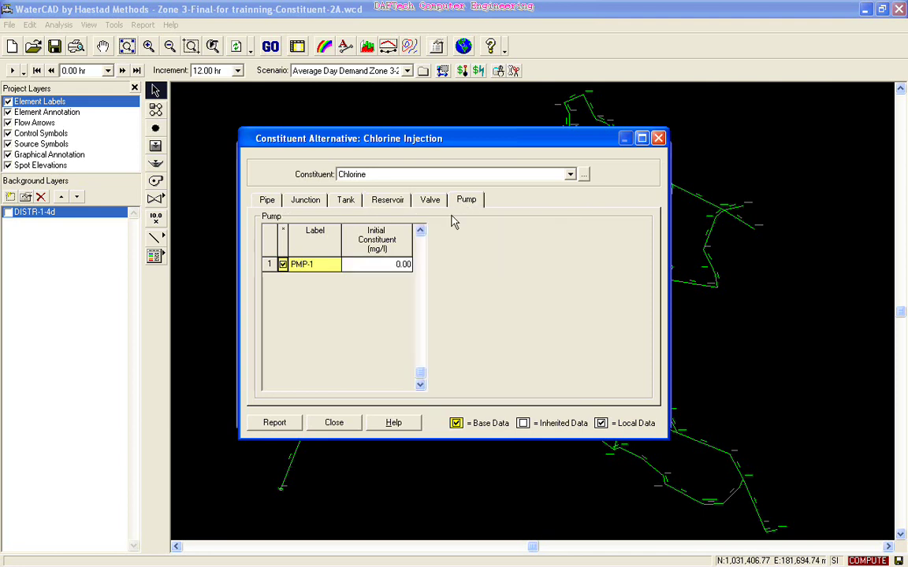
{"action": "left_click", "coordinate": [404, 265]}
{"action": "type", "text": "5"}
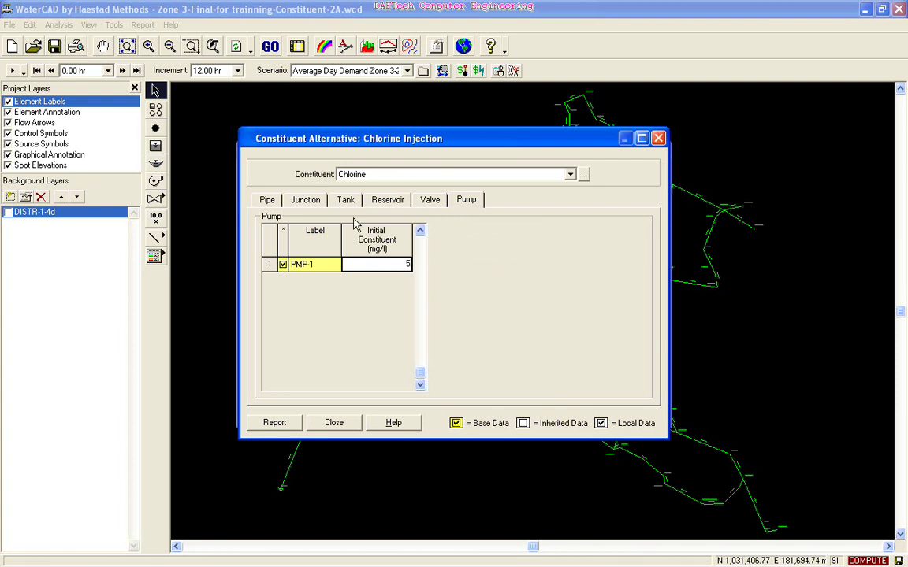
{"action": "left_click", "coordinate": [346, 203]}
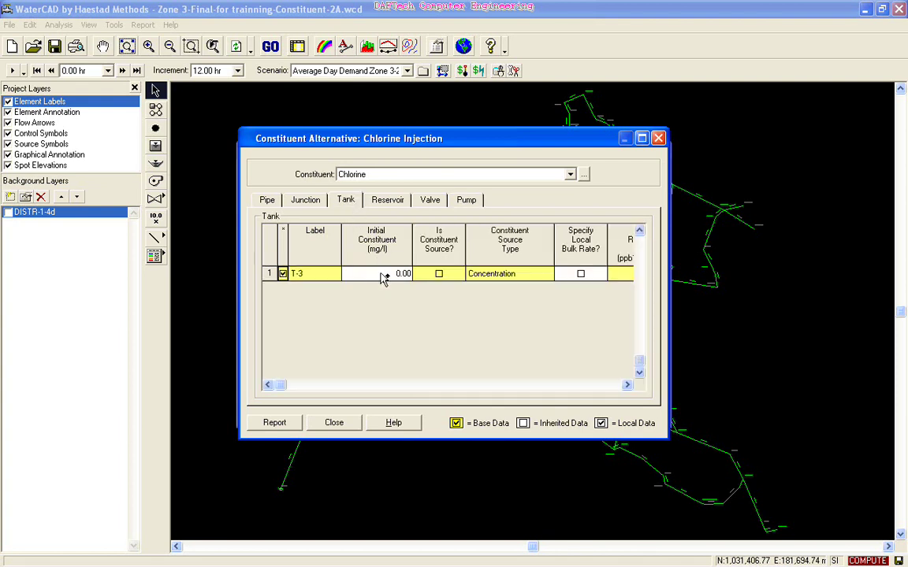
{"action": "left_click", "coordinate": [381, 276]}
{"action": "type", "text": "2"}
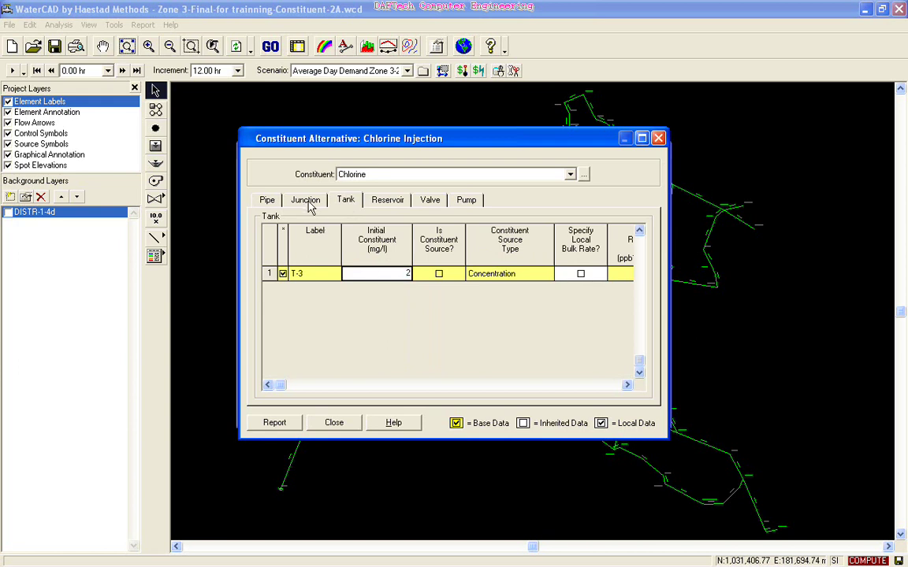
{"action": "left_click", "coordinate": [307, 201]}
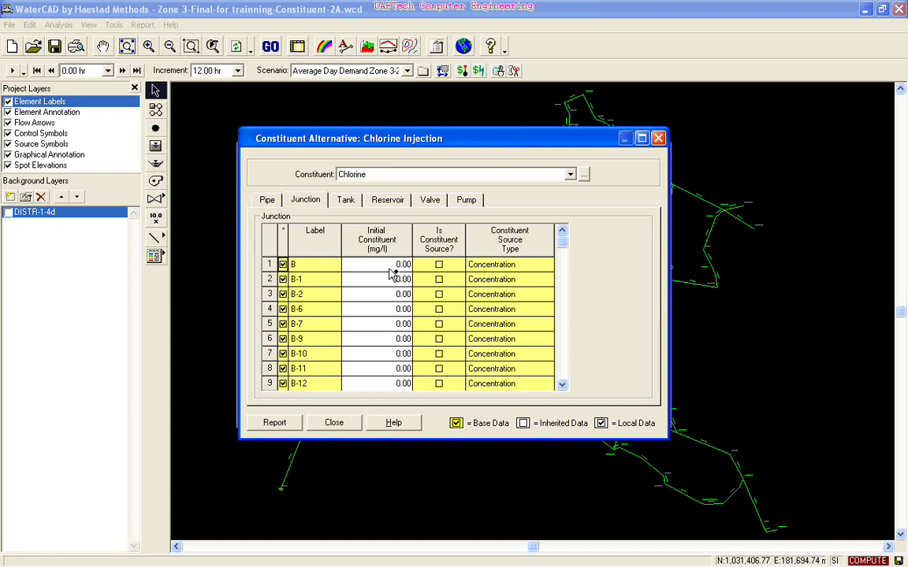
Give the junctions, down to S-6, an initial chlorine concentration of 1
{"action": "left_click", "coordinate": [391, 268]}
{"action": "key", "text": "Down"}
{"action": "type", "text": "1"}
{"action": "key", "text": "Down"}
{"action": "type", "text": "1"}
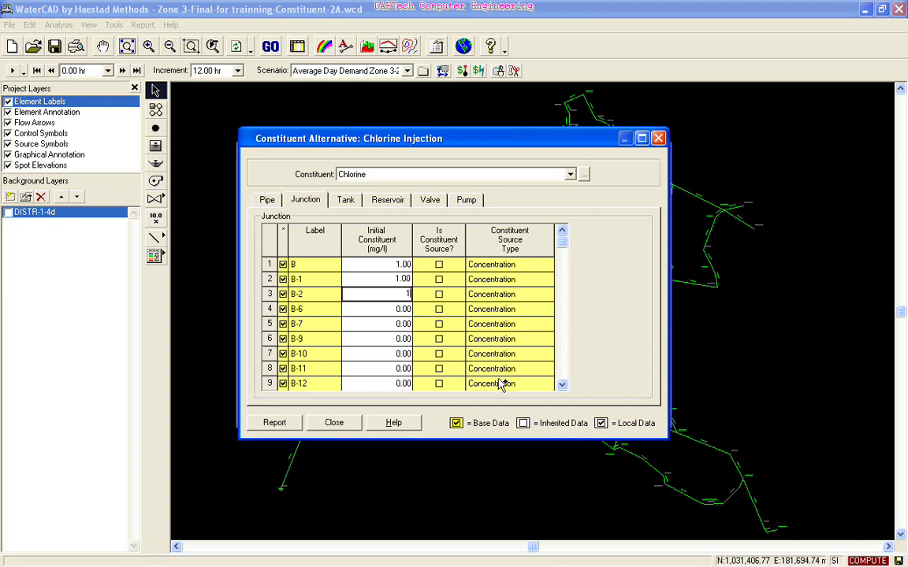
{"action": "type", "text": "1"}
{"action": "left_click", "coordinate": [398, 339]}
{"action": "type", "text": "1"}
{"action": "left_click", "coordinate": [400, 354]}
{"action": "type", "text": "1"}
{"action": "left_click", "coordinate": [401, 369]}
{"action": "type", "text": "1"}
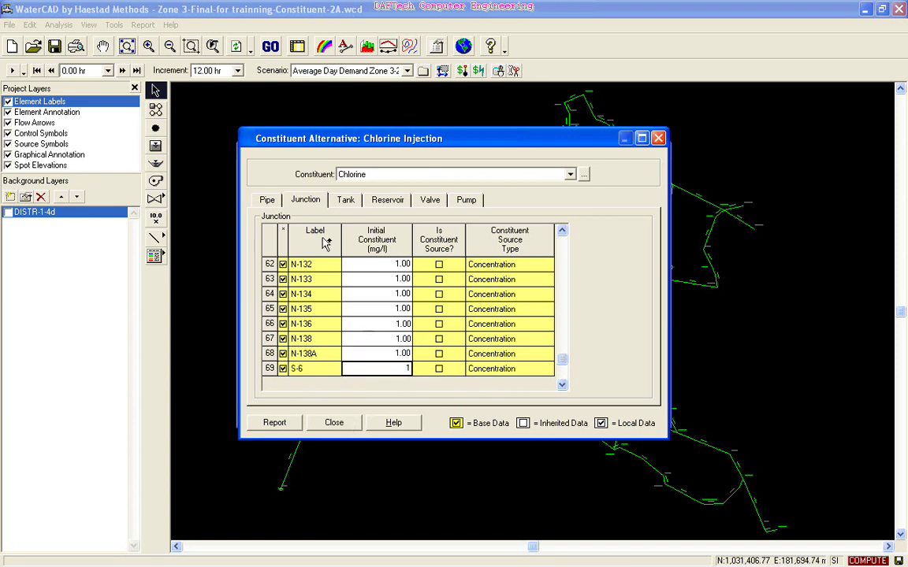
{"action": "left_click", "coordinate": [297, 203]}
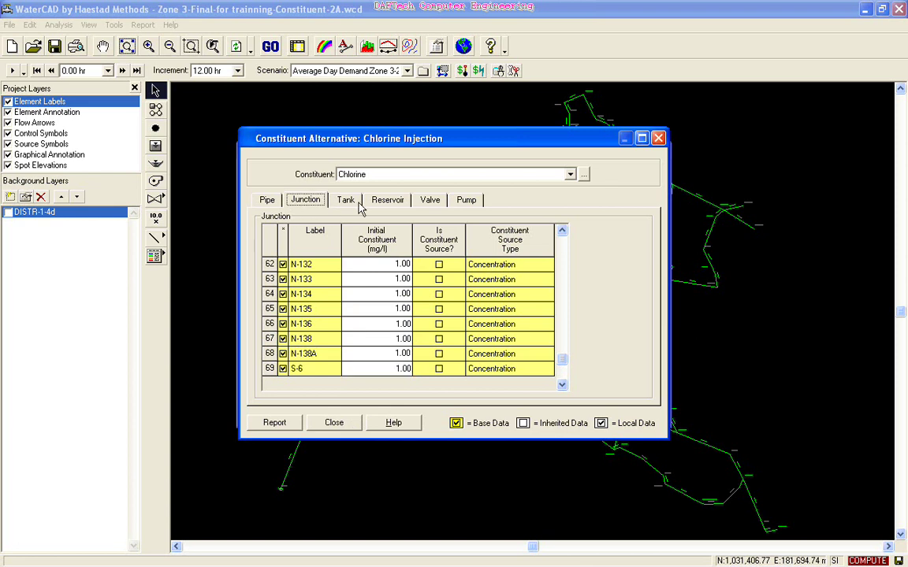
Step through the junction list, review tank, reservoir and pump values, then close the editor
{"action": "left_click", "coordinate": [562, 232]}
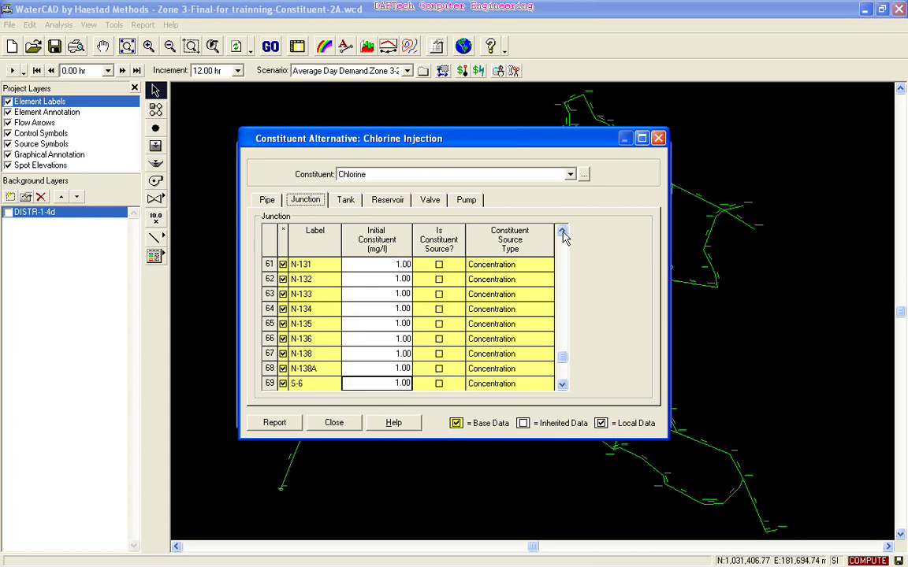
{"action": "left_click", "coordinate": [562, 231]}
{"action": "left_click", "coordinate": [562, 232]}
{"action": "left_click", "coordinate": [562, 232]}
{"action": "left_click", "coordinate": [562, 232]}
{"action": "left_click", "coordinate": [562, 231]}
{"action": "left_click", "coordinate": [562, 232]}
{"action": "left_click", "coordinate": [562, 232]}
{"action": "left_click", "coordinate": [562, 231]}
{"action": "left_click", "coordinate": [562, 232]}
{"action": "left_click", "coordinate": [562, 232]}
{"action": "left_click", "coordinate": [562, 232]}
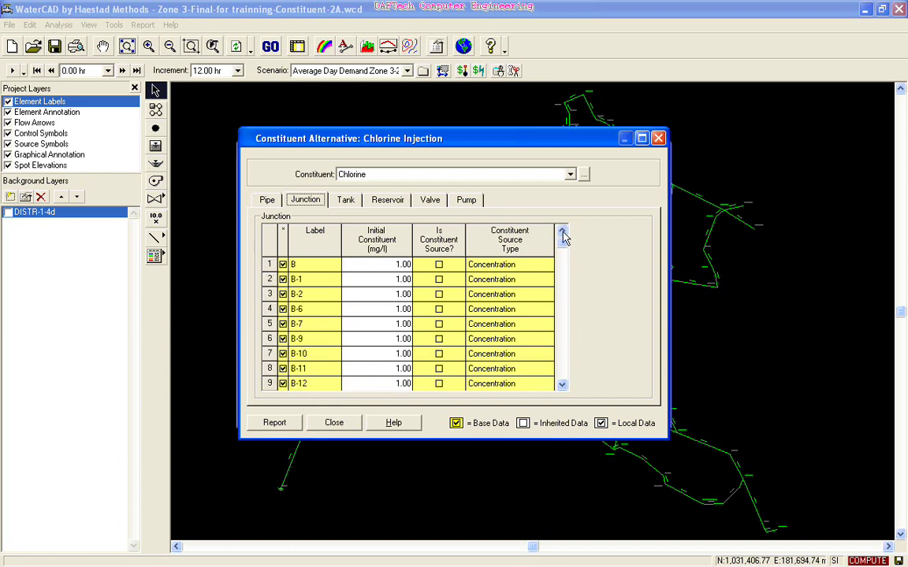
{"action": "left_click", "coordinate": [355, 202]}
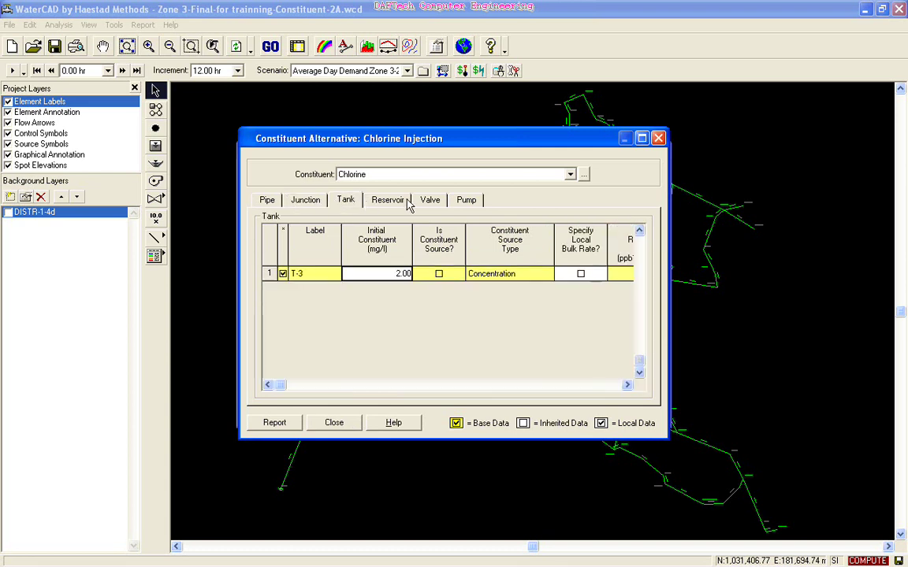
{"action": "left_click", "coordinate": [389, 202]}
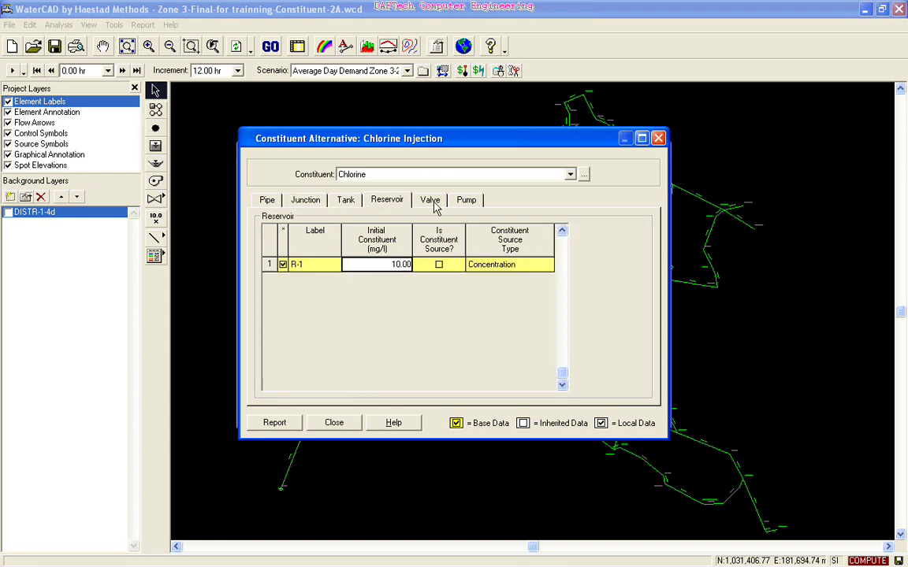
{"action": "left_click", "coordinate": [465, 202]}
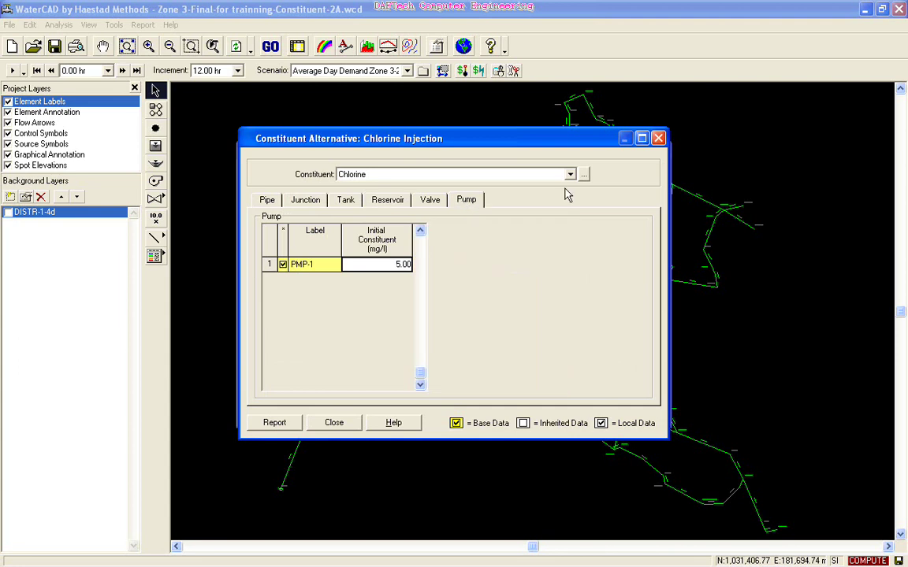
{"action": "left_click", "coordinate": [350, 424]}
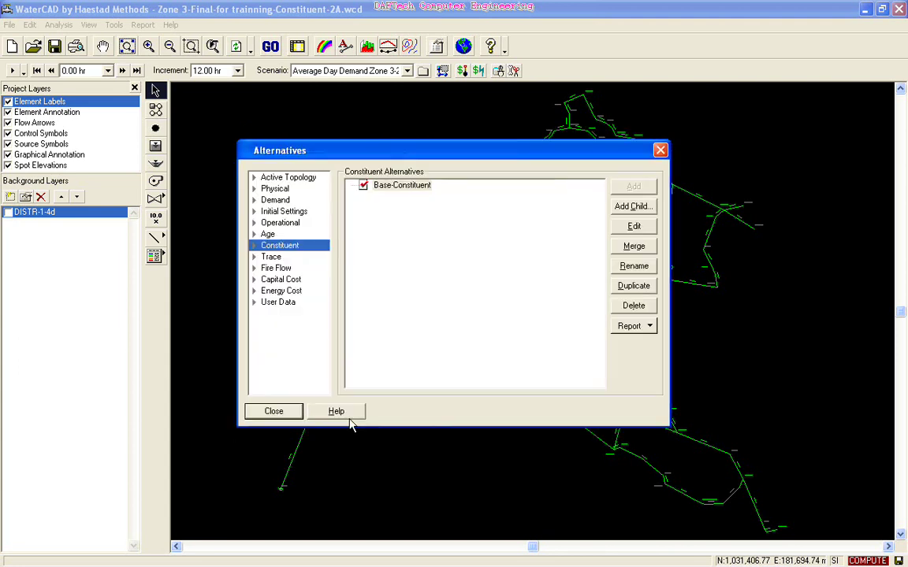
Close Alternatives and open the Scenario Control Center
{"action": "left_click", "coordinate": [281, 418]}
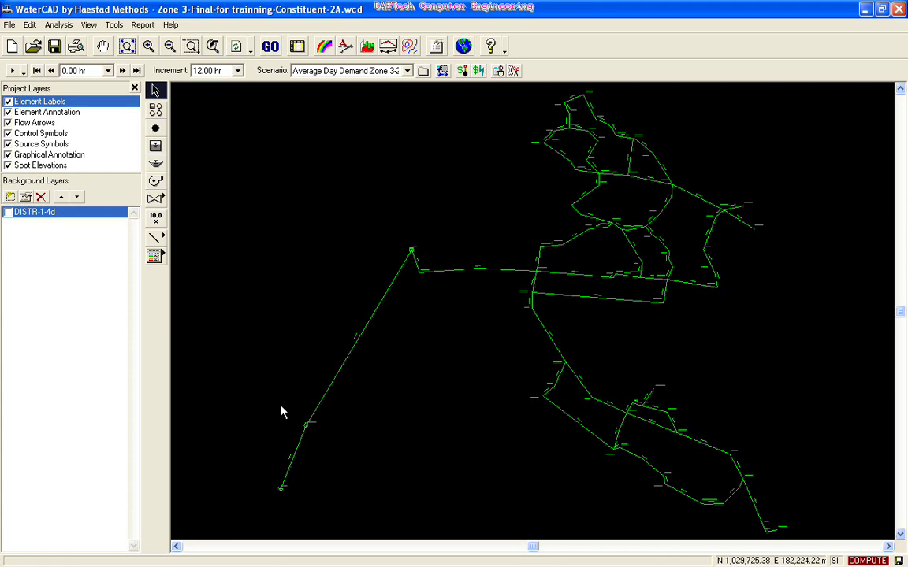
{"action": "left_click", "coordinate": [60, 26]}
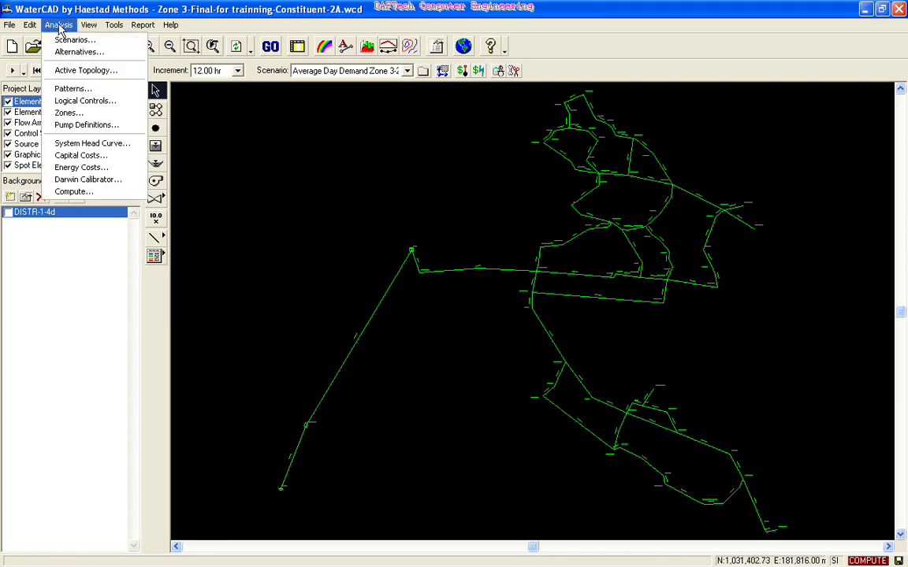
{"action": "left_click", "coordinate": [60, 41]}
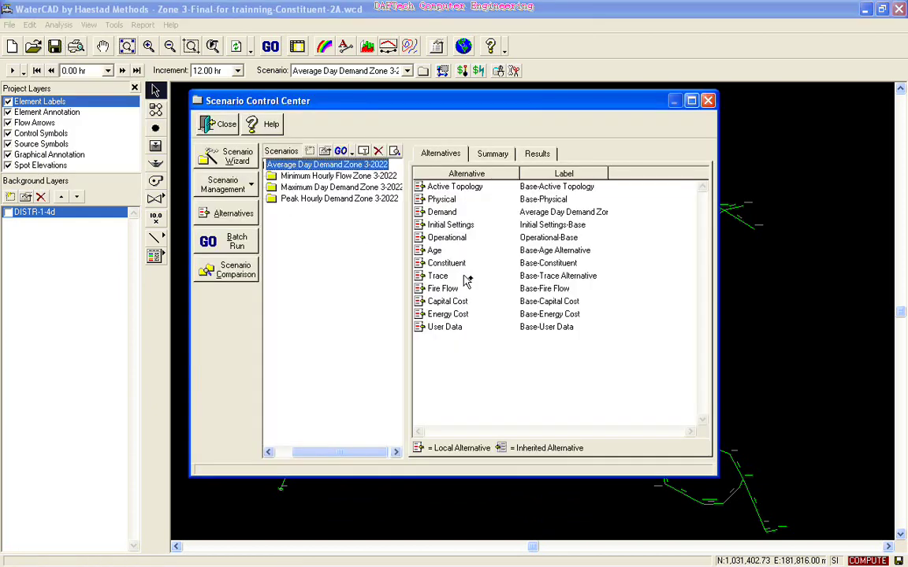
{"action": "left_click", "coordinate": [442, 263]}
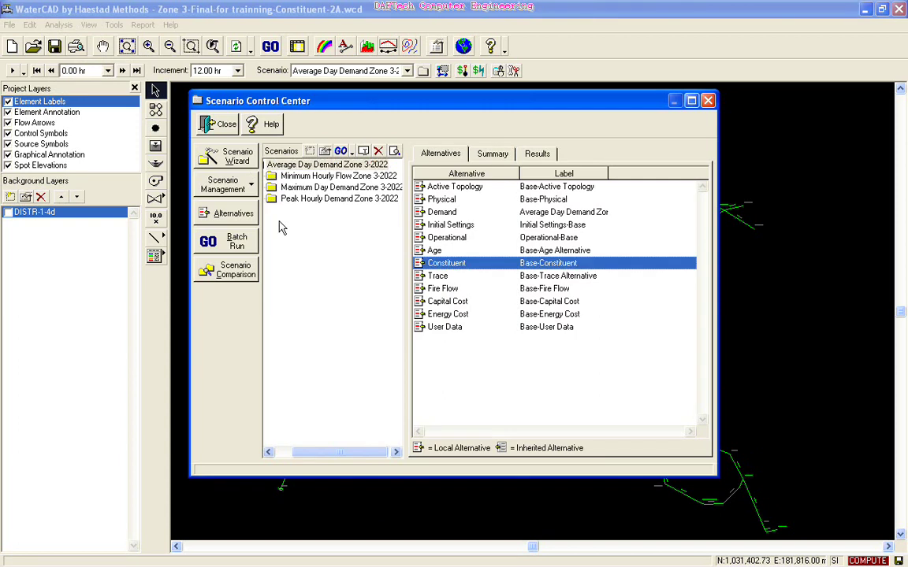
Add a child scenario named Chlorine Analysis
{"action": "left_click", "coordinate": [252, 187]}
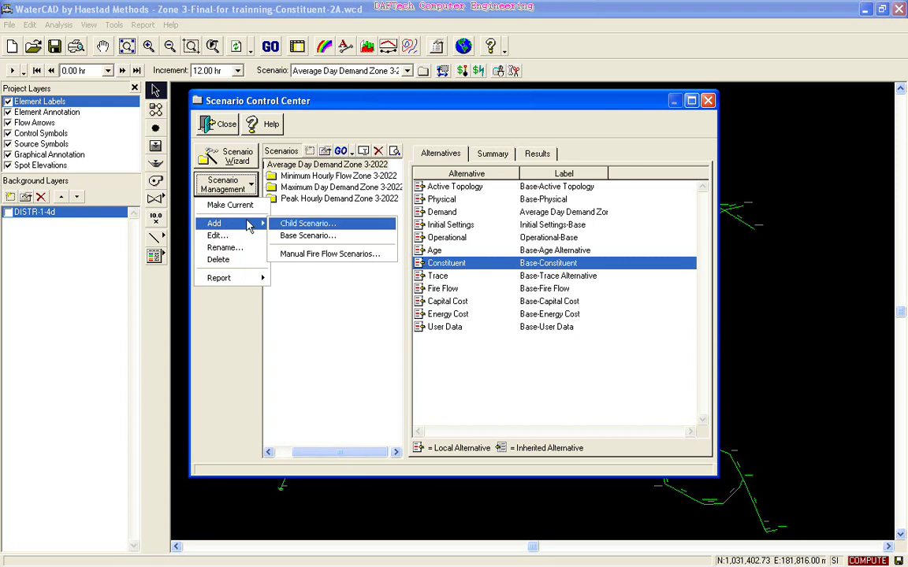
{"action": "left_click", "coordinate": [291, 226]}
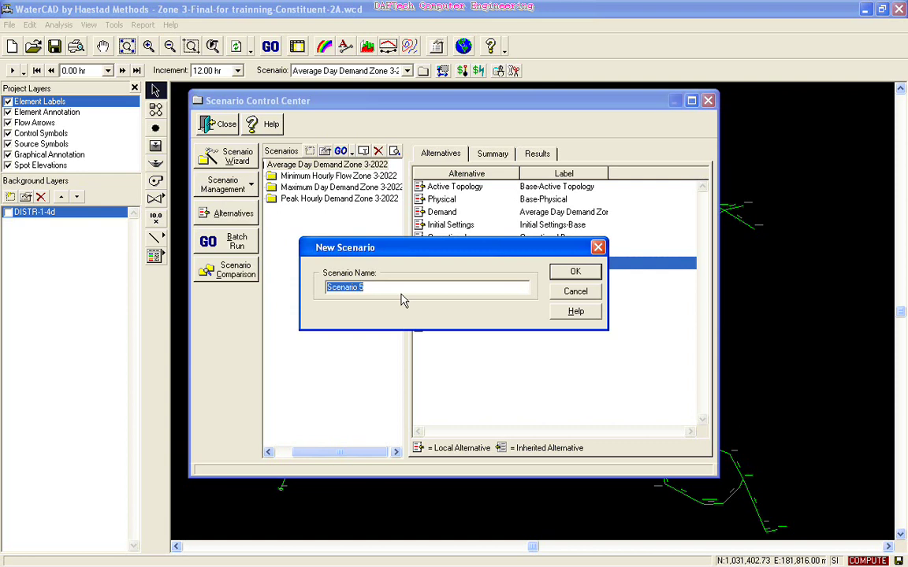
{"action": "type", "text": "Chlorine Analysis"}
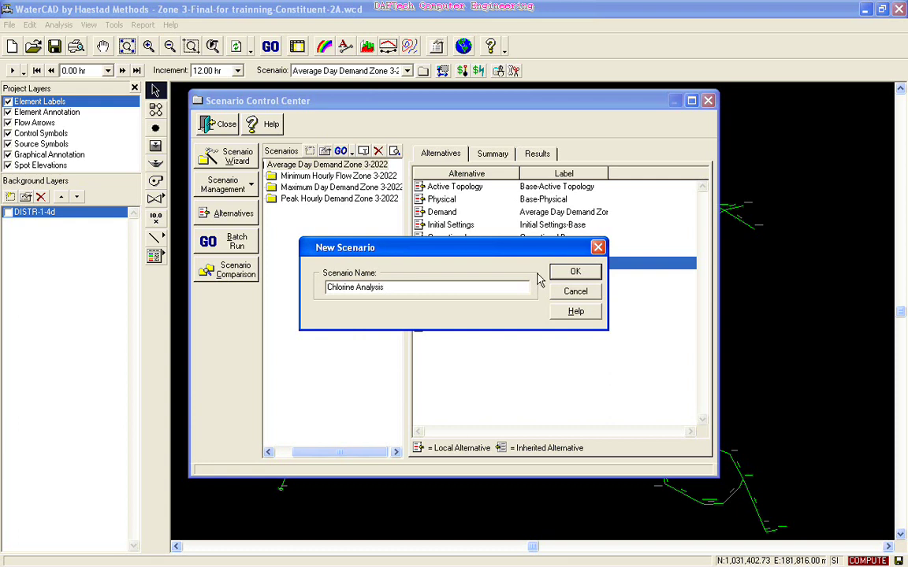
{"action": "left_click", "coordinate": [572, 272]}
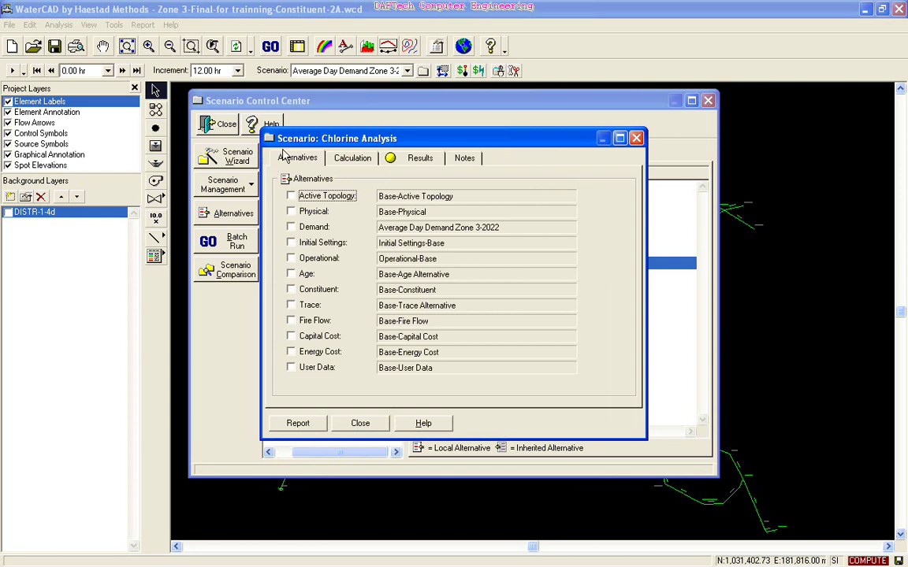
Assign the Chlorine Injection constituent alternative to the scenario
{"action": "left_click", "coordinate": [290, 289]}
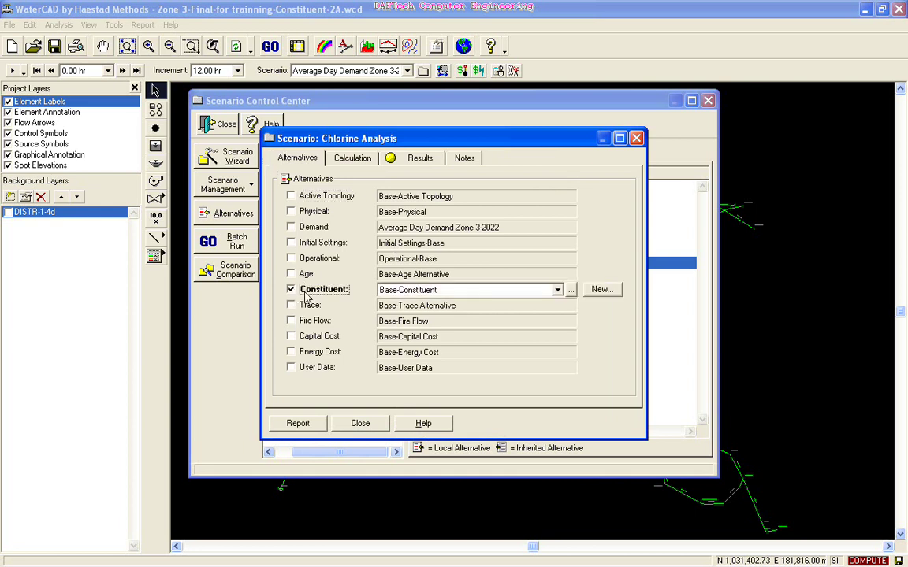
{"action": "left_click", "coordinate": [557, 291]}
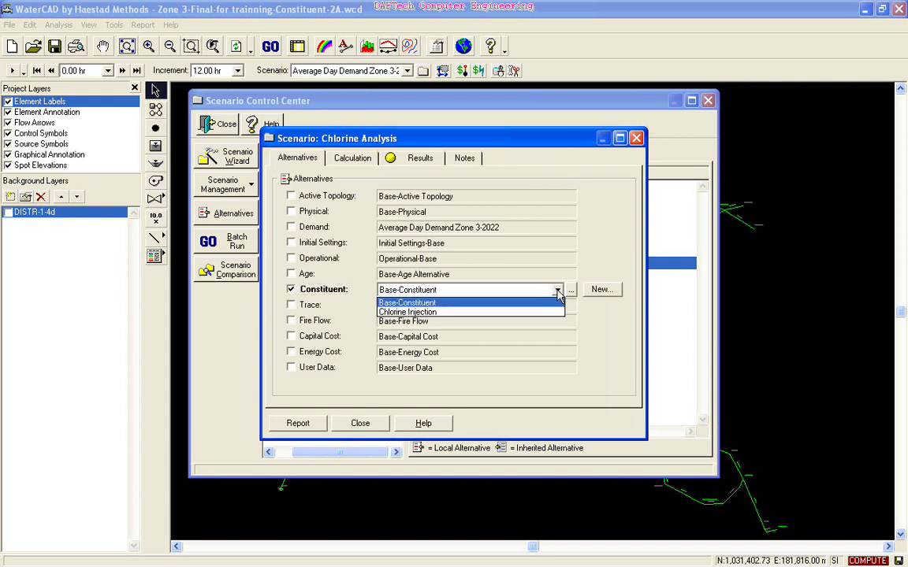
{"action": "left_click", "coordinate": [450, 313]}
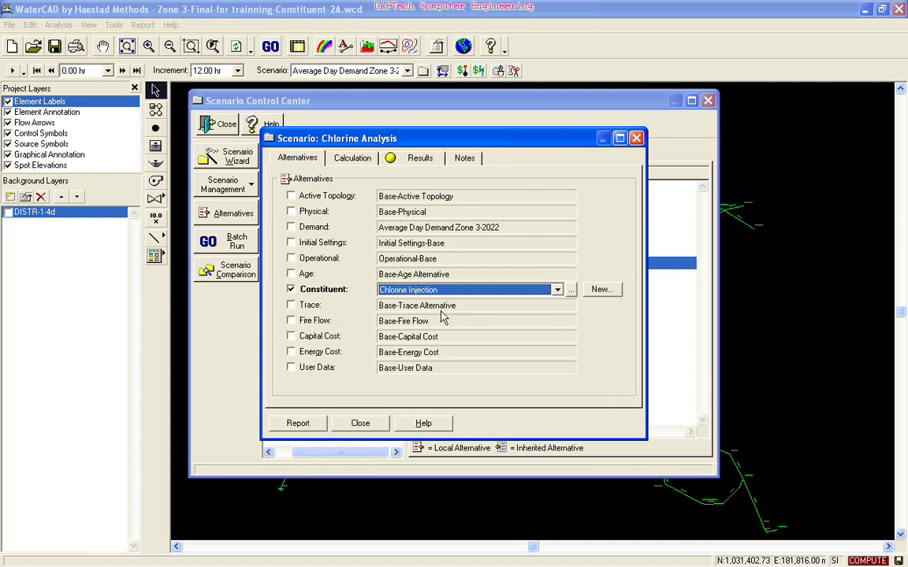
Set the scenario's water quality calculation to a Constituent analysis
{"action": "left_click", "coordinate": [357, 160]}
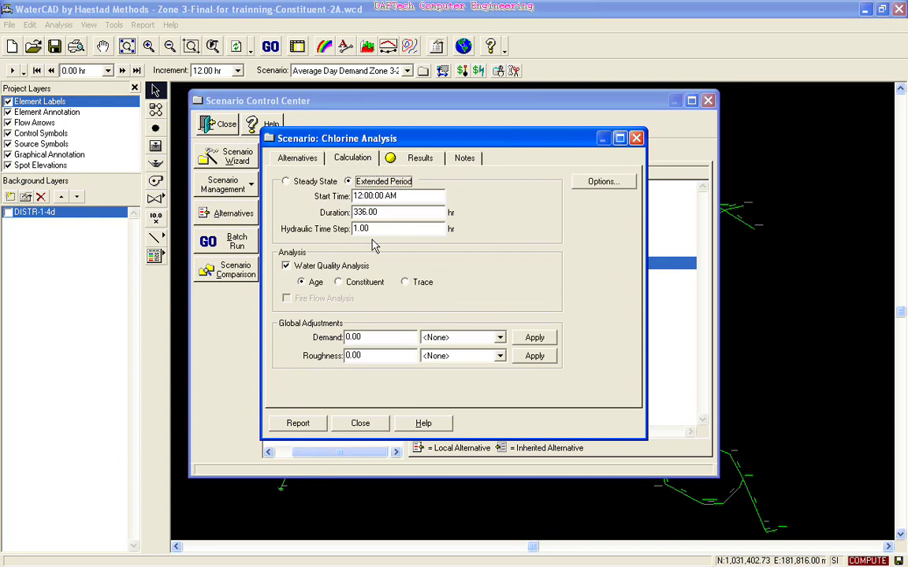
{"action": "left_click", "coordinate": [286, 267]}
{"action": "left_click", "coordinate": [338, 283]}
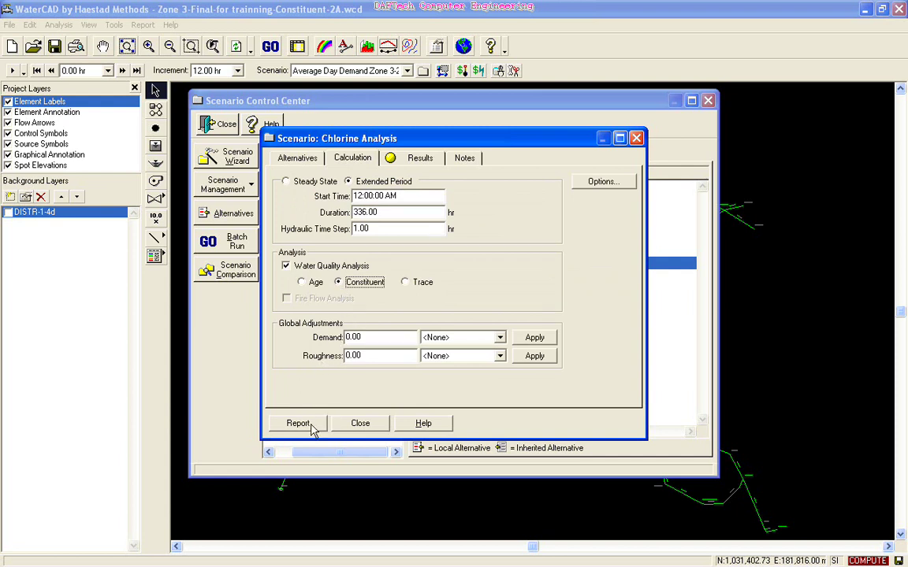
{"action": "left_click", "coordinate": [360, 424]}
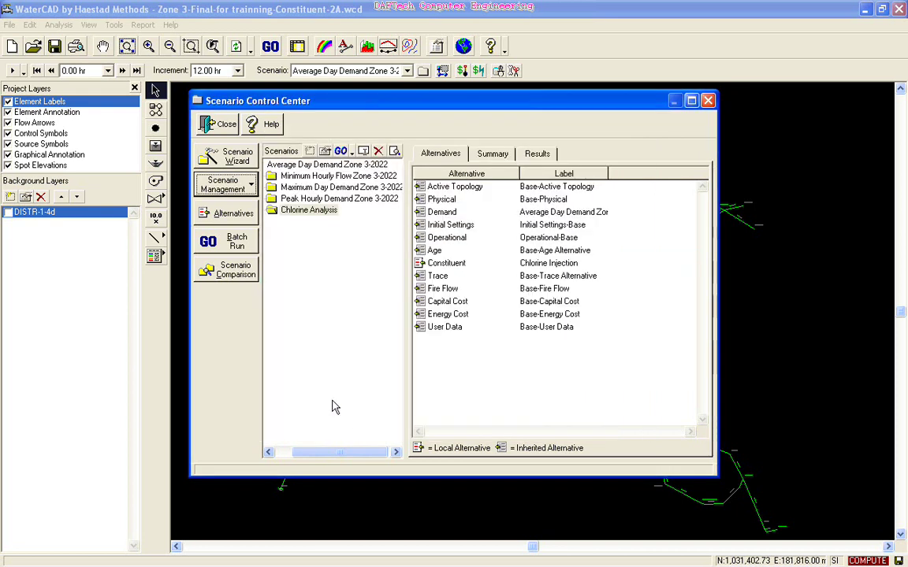
Batch-run only the Chlorine Analysis (Constituent) scenario and acknowledge its completion
{"action": "left_click", "coordinate": [230, 249]}
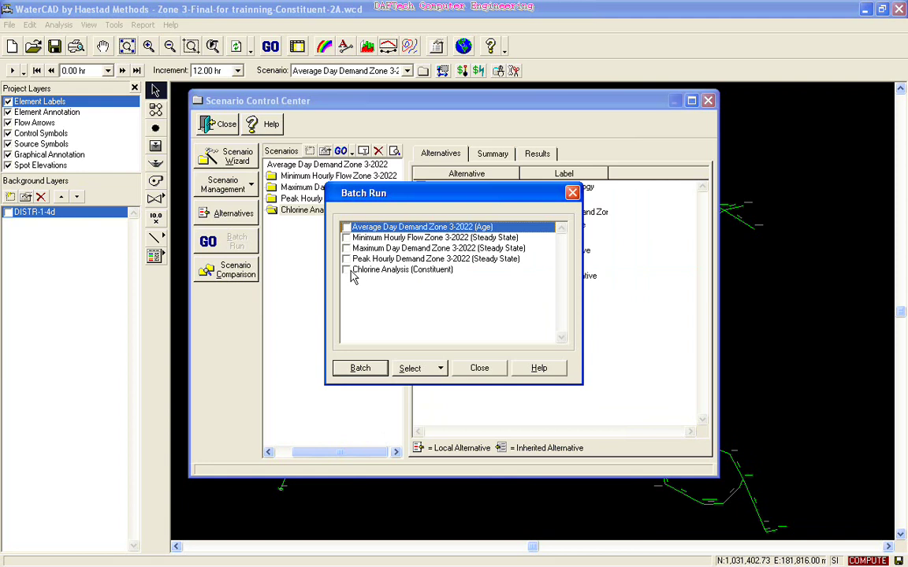
{"action": "left_click", "coordinate": [346, 271]}
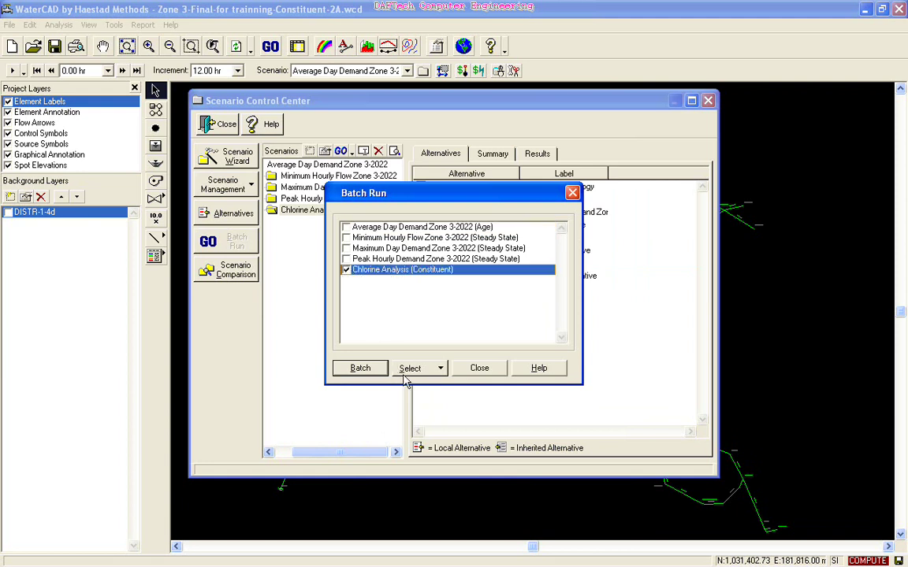
{"action": "left_click", "coordinate": [361, 370]}
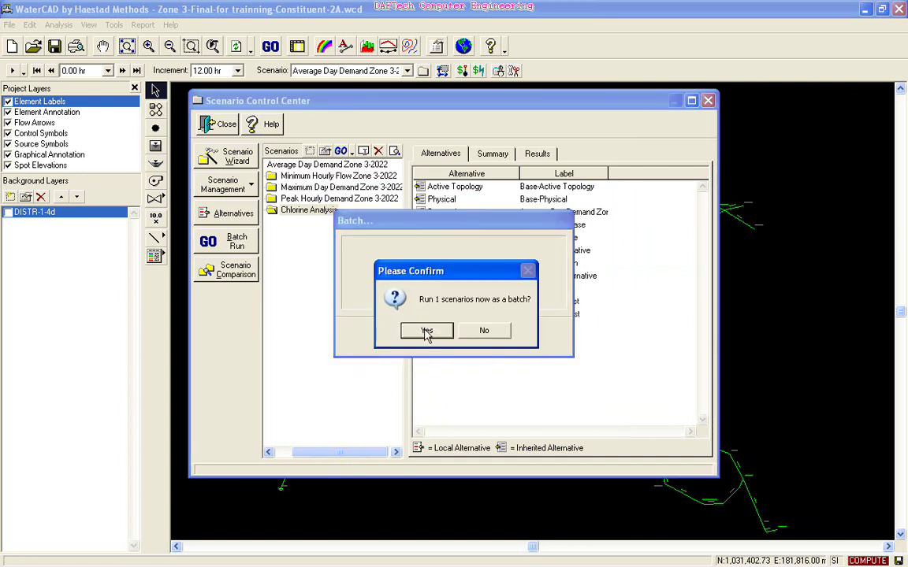
{"action": "left_click", "coordinate": [426, 332]}
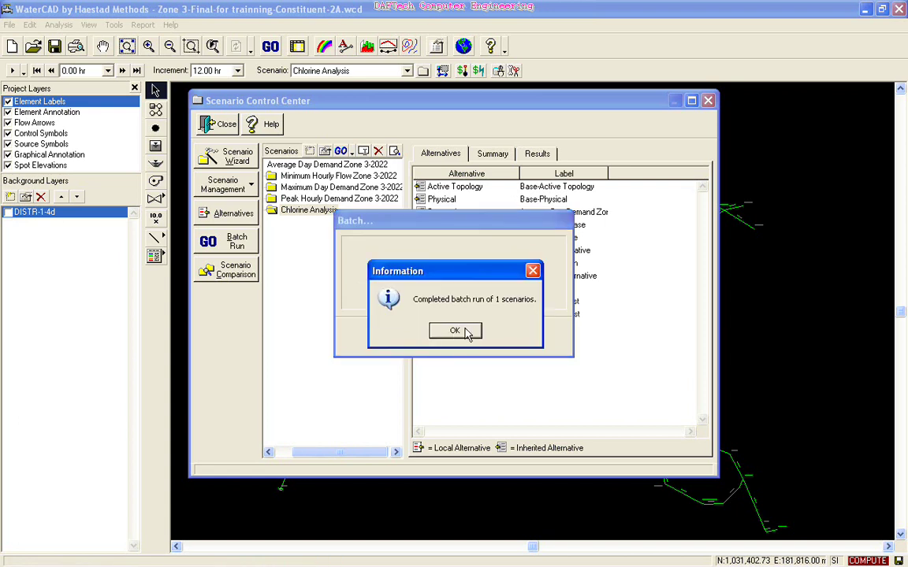
{"action": "left_click", "coordinate": [471, 334]}
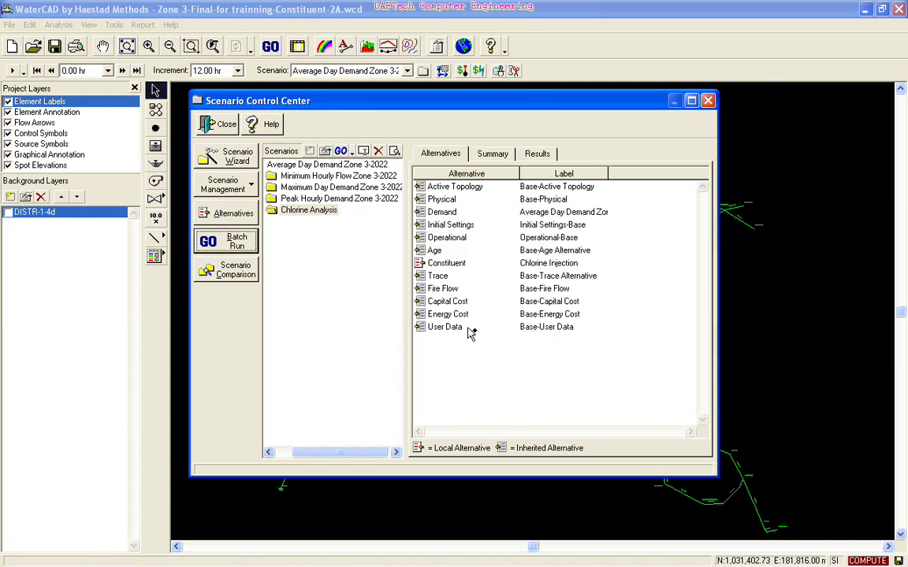
{"action": "left_click", "coordinate": [709, 101]}
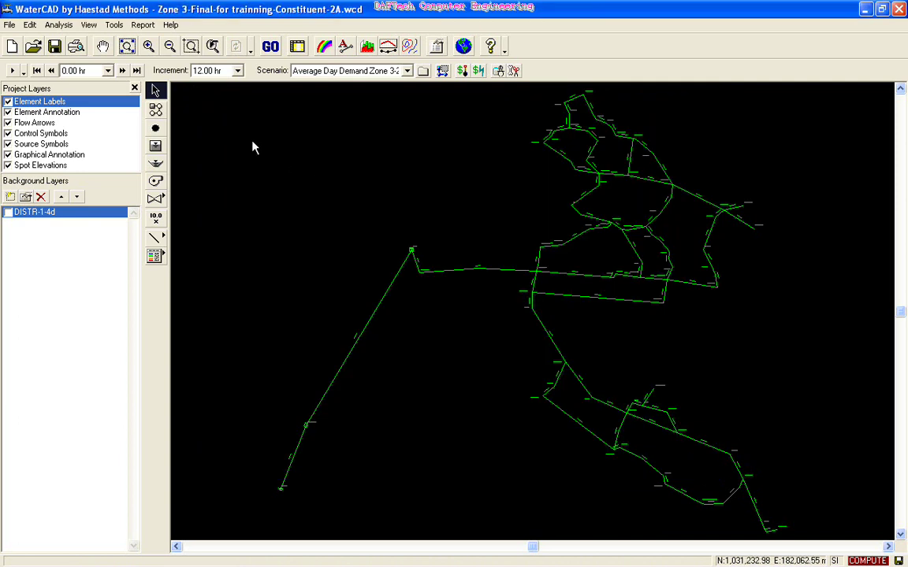
Switch Average Day Demand Zone 3-2022 to a Constituent analysis and compute it with GO
{"action": "left_click", "coordinate": [269, 49]}
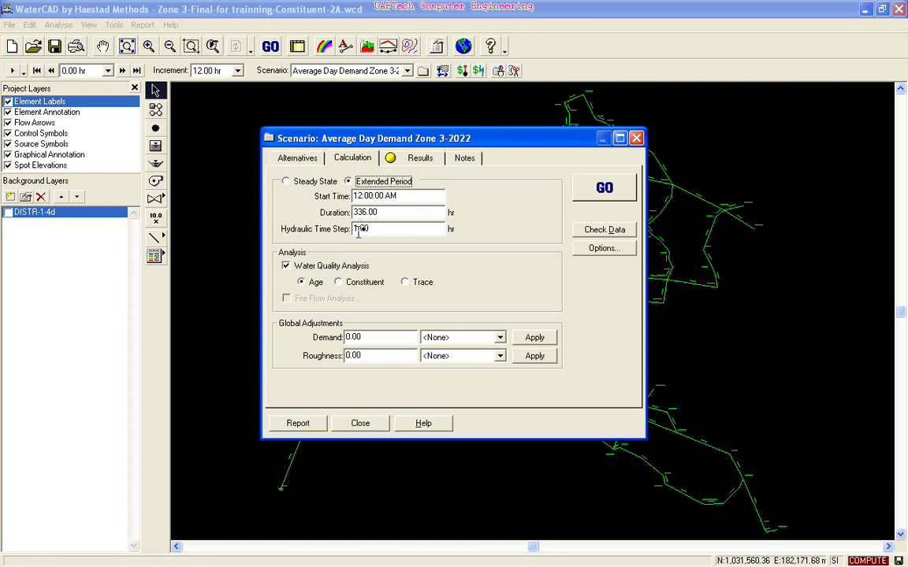
{"action": "left_click", "coordinate": [339, 283]}
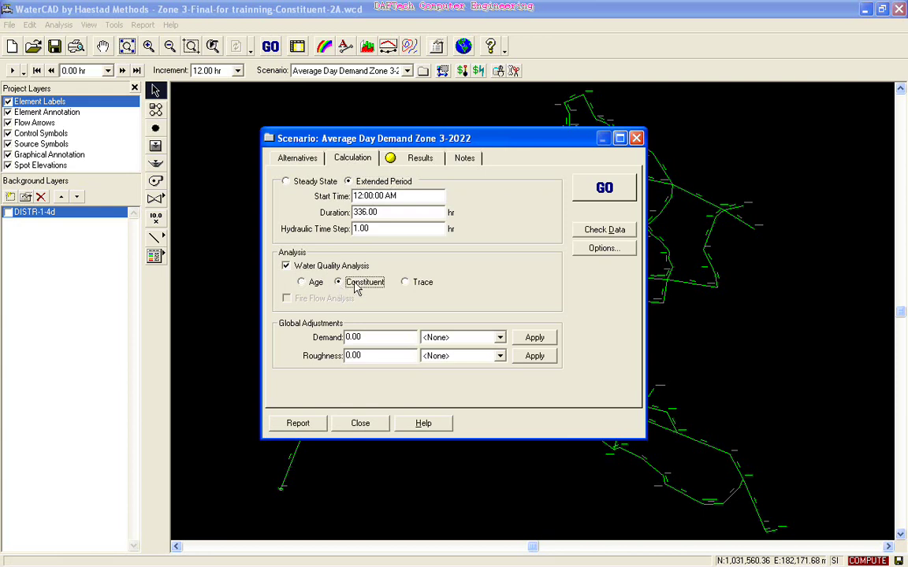
{"action": "left_click", "coordinate": [603, 188]}
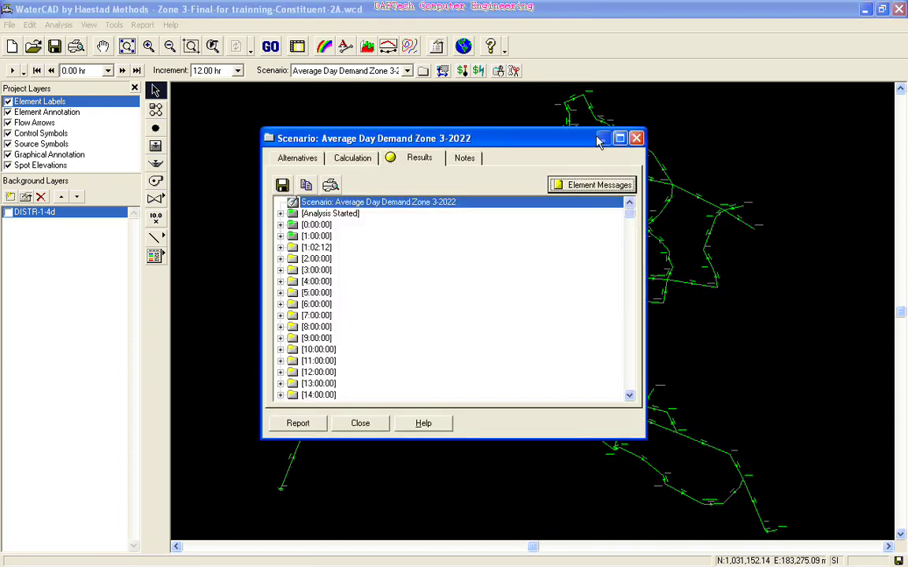
{"action": "left_click", "coordinate": [637, 139]}
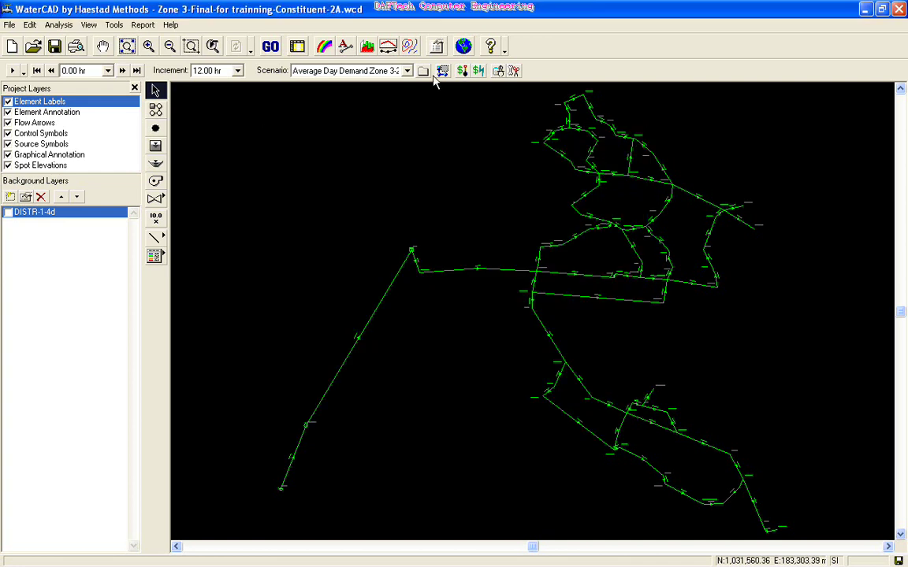
Make Chlorine Analysis the current scenario and colour pipes by Calculated Concentration
{"action": "left_click", "coordinate": [407, 70]}
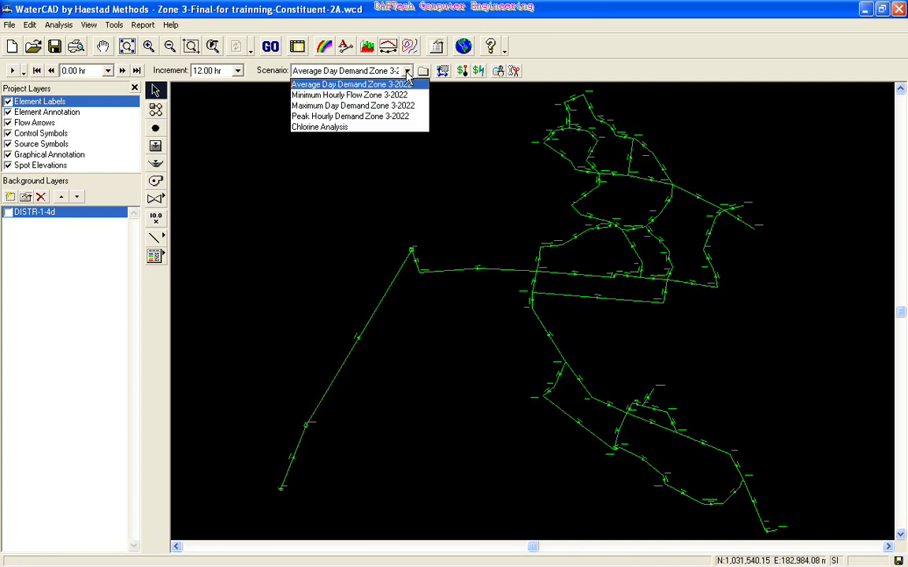
{"action": "left_click", "coordinate": [345, 127]}
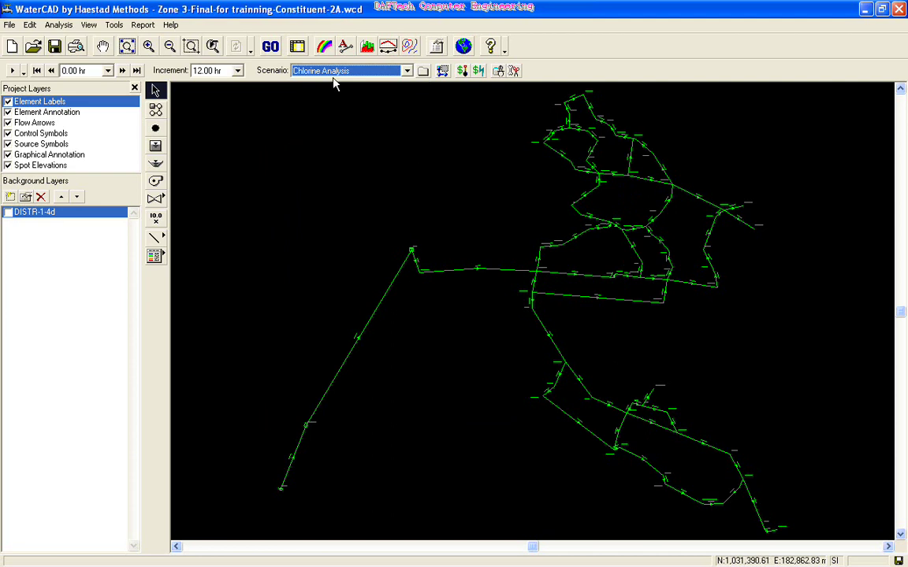
{"action": "left_click", "coordinate": [324, 47]}
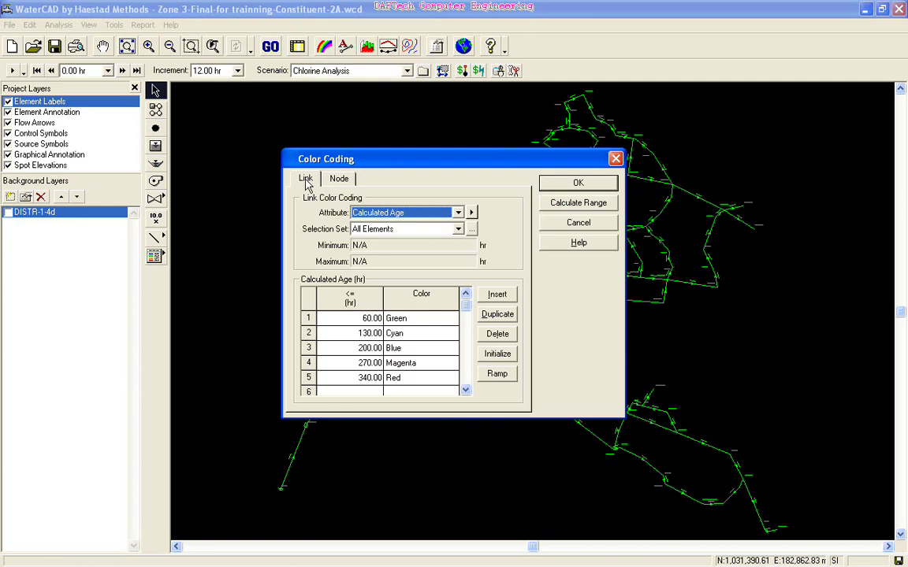
{"action": "left_click", "coordinate": [340, 180]}
{"action": "left_click", "coordinate": [312, 181]}
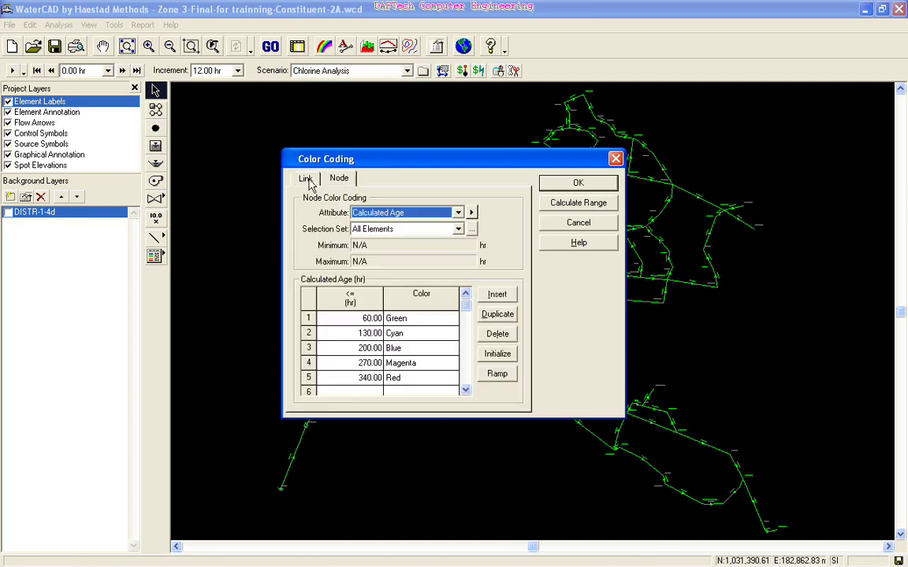
{"action": "left_click", "coordinate": [309, 180]}
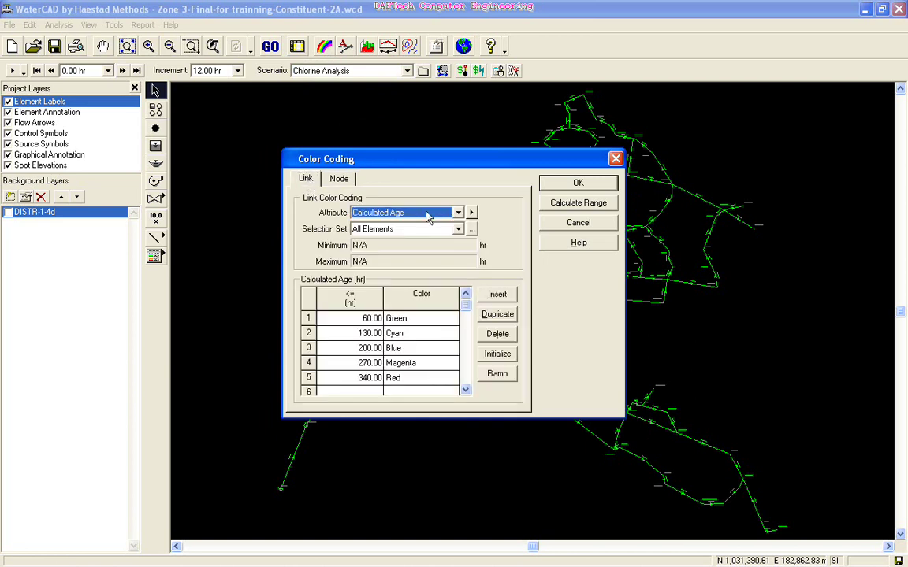
{"action": "left_click", "coordinate": [457, 215]}
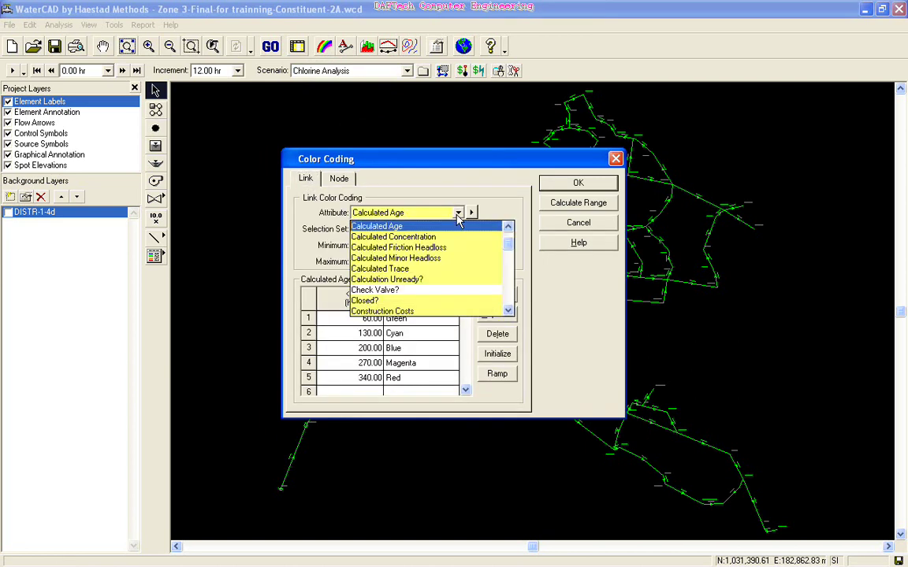
{"action": "left_click", "coordinate": [411, 238]}
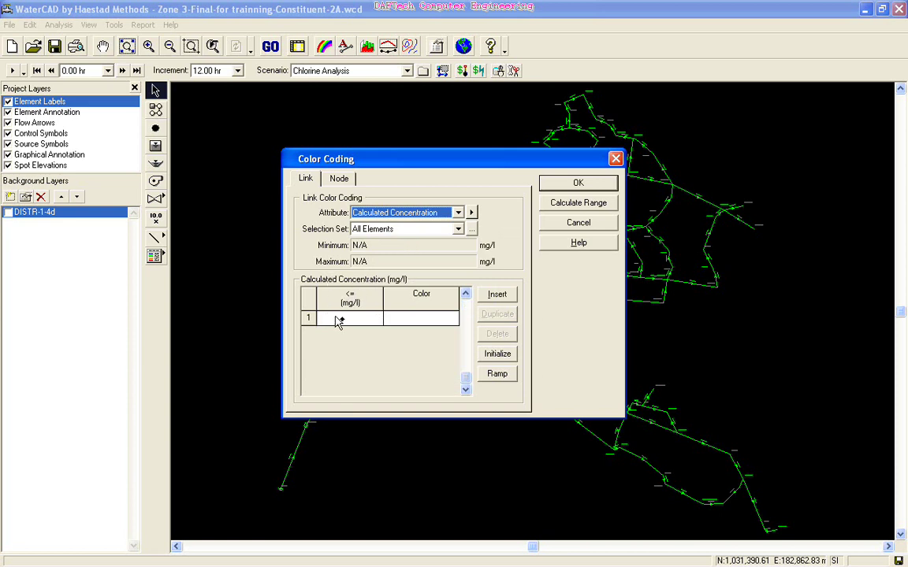
{"action": "left_click", "coordinate": [337, 319]}
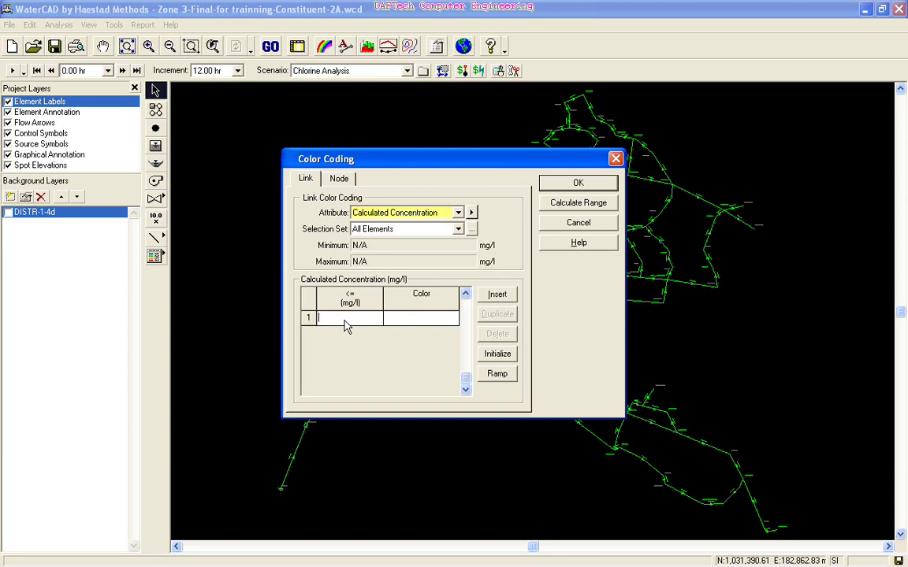
Enter pipe concentration limits 0.4, 1, 2, 5 and 10 mg/l in the range table
{"action": "type", "text": "0.4"}
{"action": "left_click", "coordinate": [338, 334]}
{"action": "type", "text": "1"}
{"action": "left_click", "coordinate": [336, 349]}
{"action": "type", "text": "2"}
{"action": "left_click", "coordinate": [334, 363]}
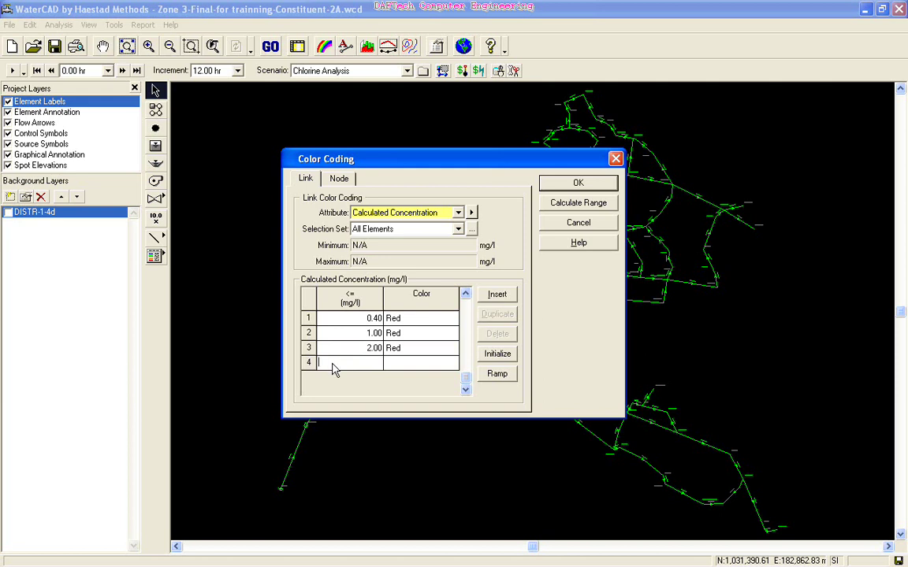
{"action": "type", "text": "5"}
{"action": "left_click", "coordinate": [339, 379]}
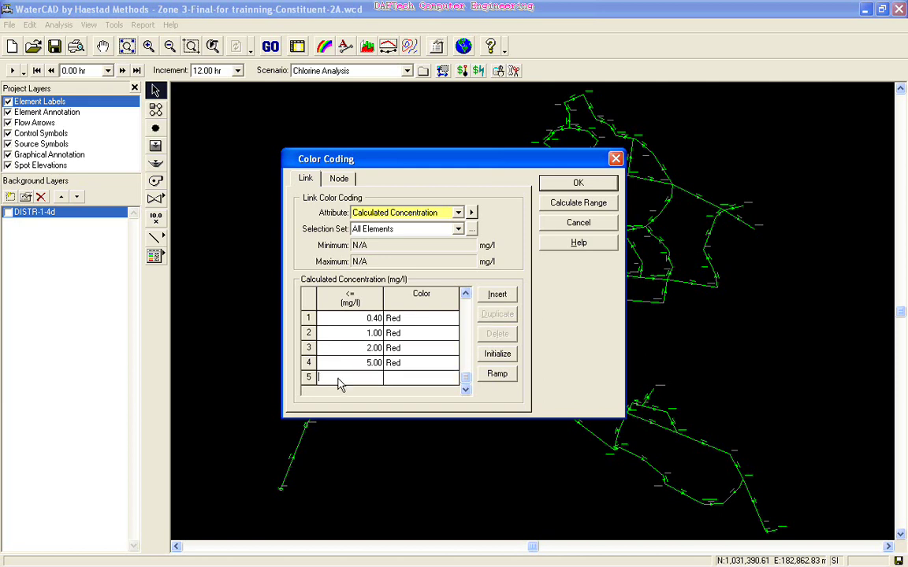
{"action": "type", "text": "10"}
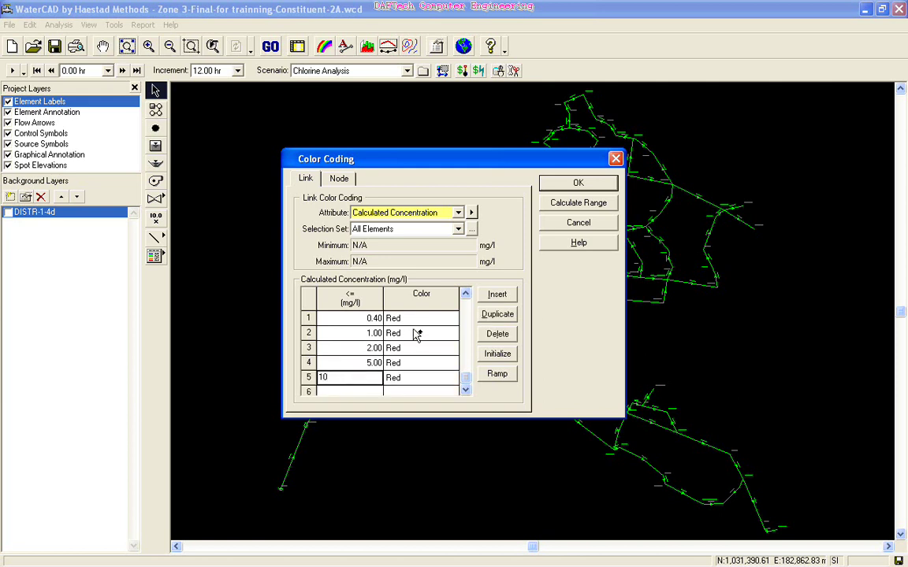
Colour the 0.40, 1, 2 and 5 mg/l ranges Yellow, Green, Cyan and Blue
{"action": "left_click", "coordinate": [411, 319]}
{"action": "left_click", "coordinate": [439, 319]}
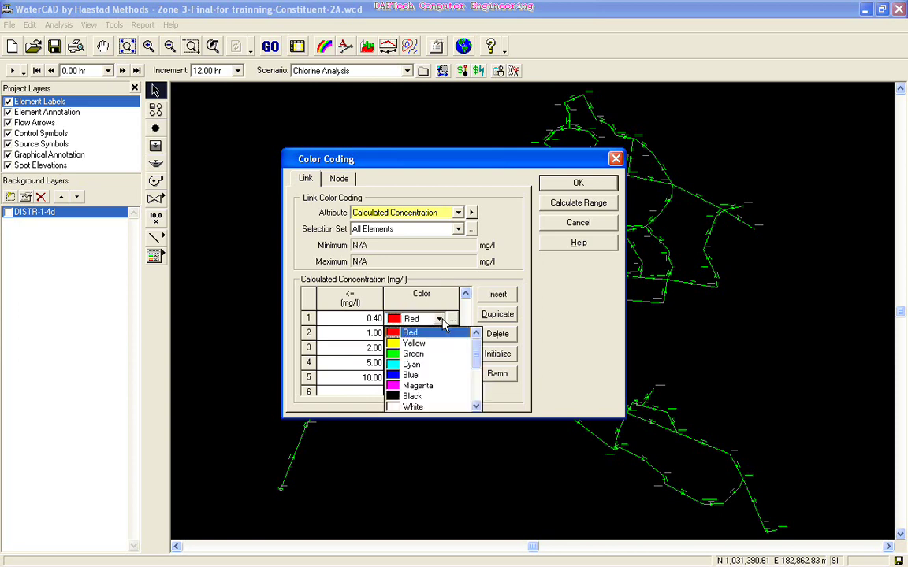
{"action": "left_click", "coordinate": [417, 345]}
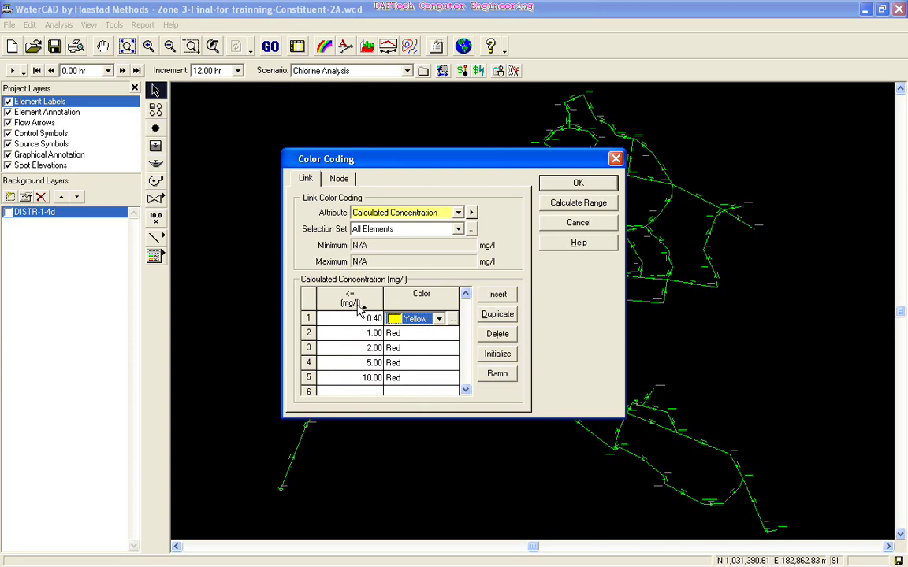
{"action": "left_click", "coordinate": [409, 333]}
{"action": "left_click", "coordinate": [438, 334]}
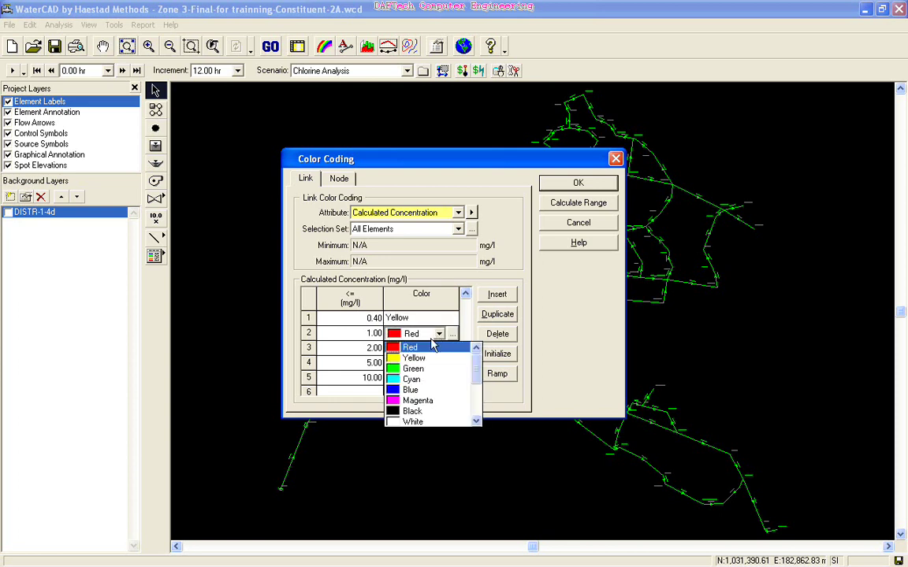
{"action": "left_click", "coordinate": [411, 367]}
{"action": "left_click", "coordinate": [411, 348]}
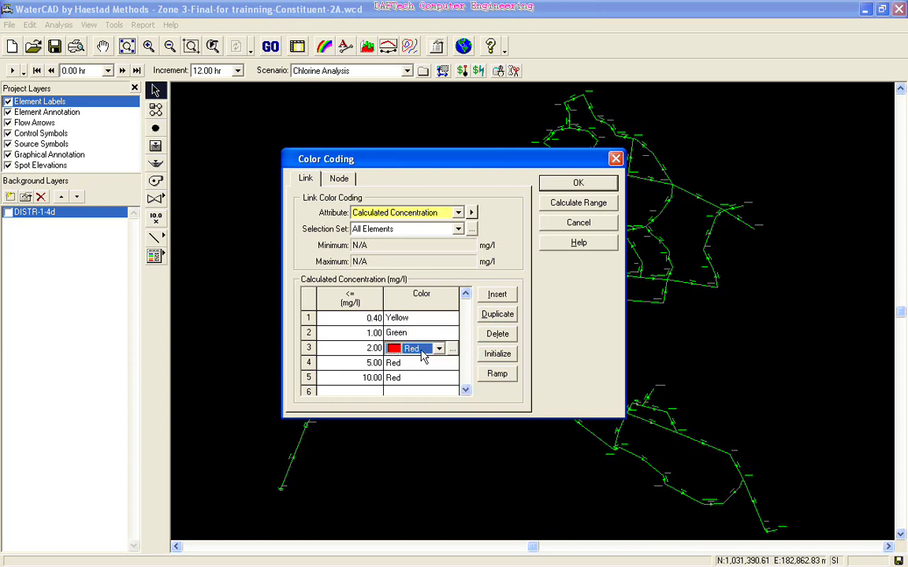
{"action": "left_click", "coordinate": [438, 349]}
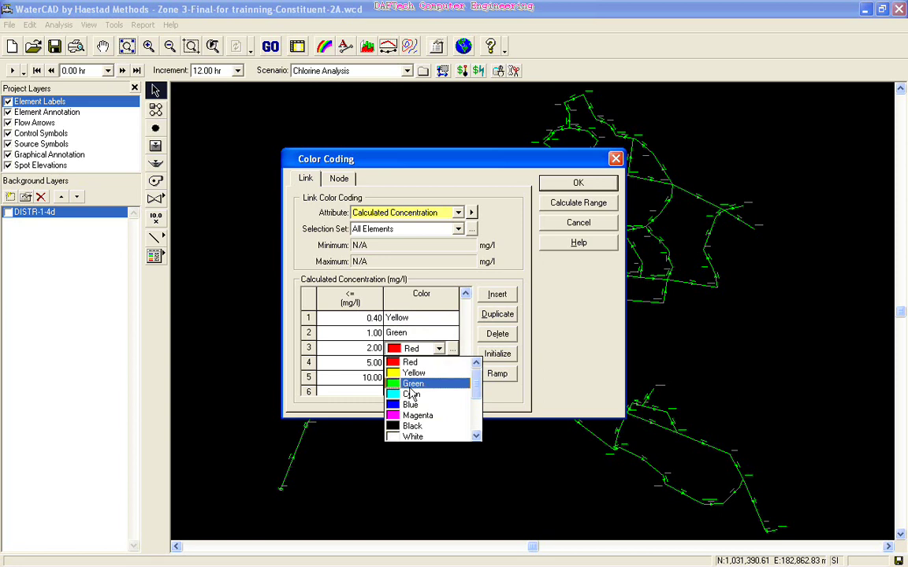
{"action": "left_click", "coordinate": [412, 394]}
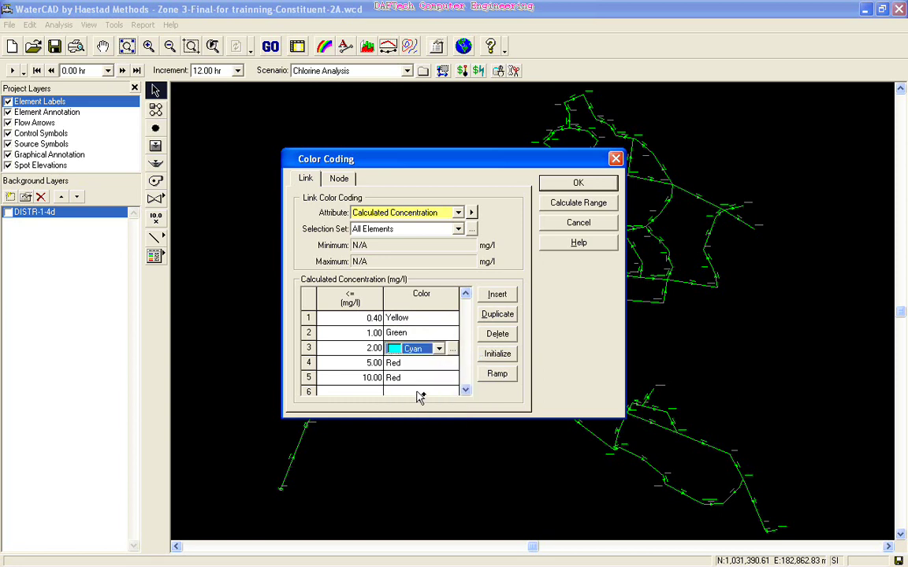
{"action": "left_click", "coordinate": [417, 363]}
{"action": "left_click", "coordinate": [437, 363]}
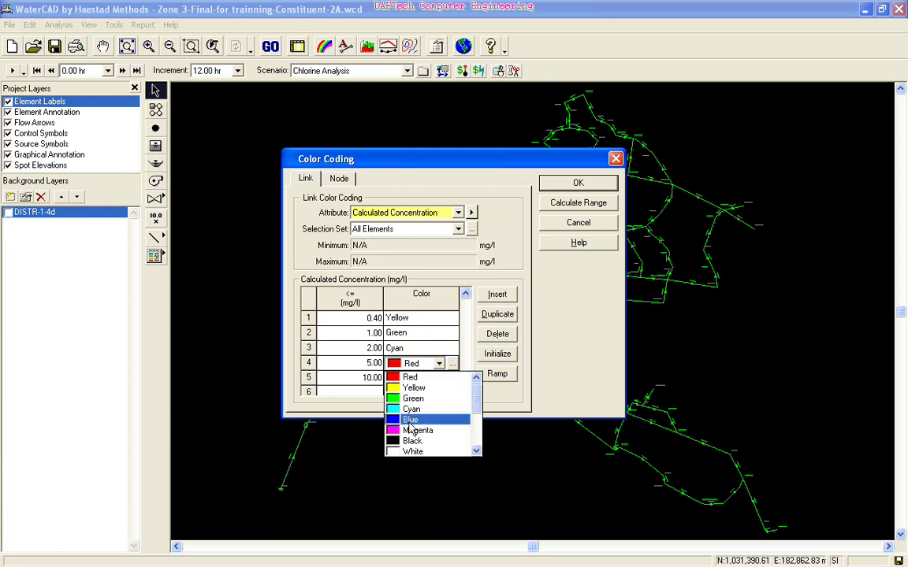
{"action": "left_click", "coordinate": [410, 422]}
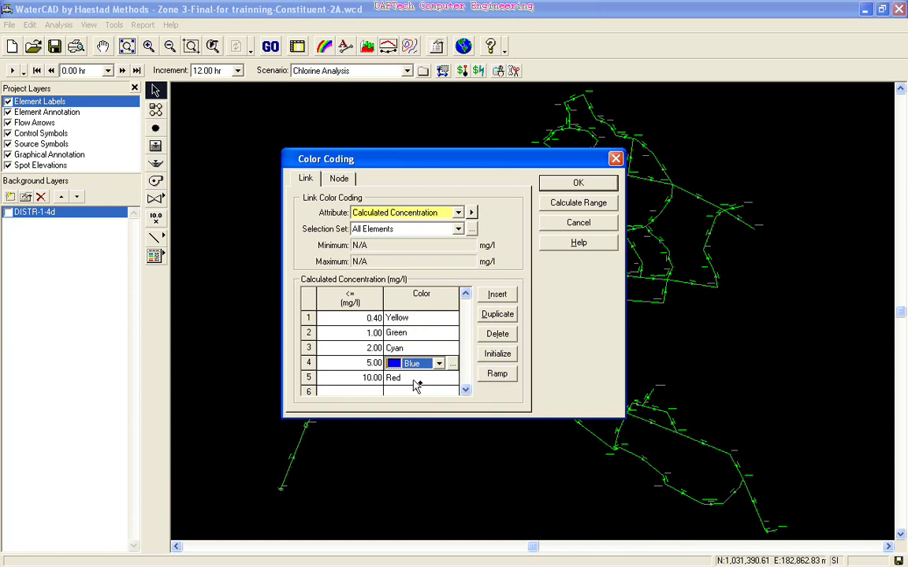
{"action": "left_click", "coordinate": [339, 179]}
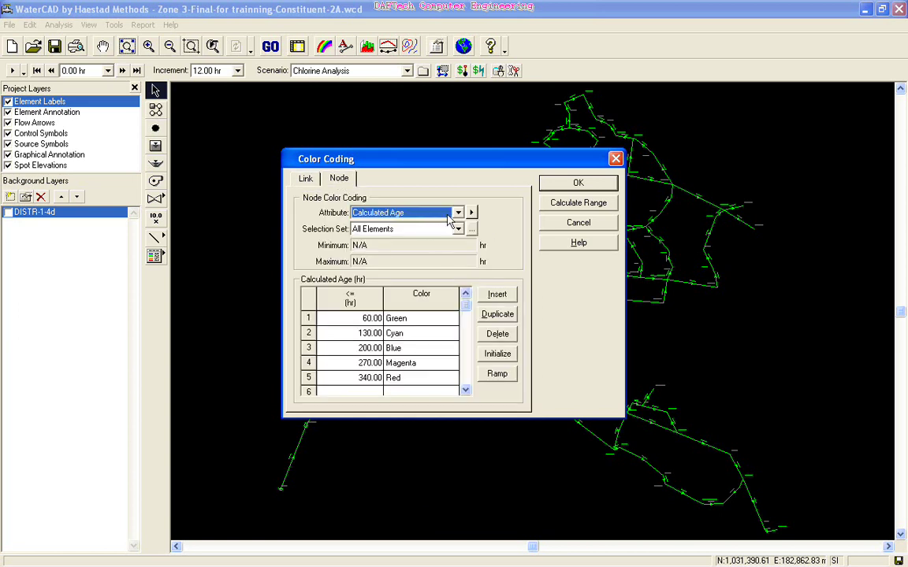
Colour nodes by Calculated Concentration and apply the colour coding to the network
{"action": "left_click", "coordinate": [456, 214]}
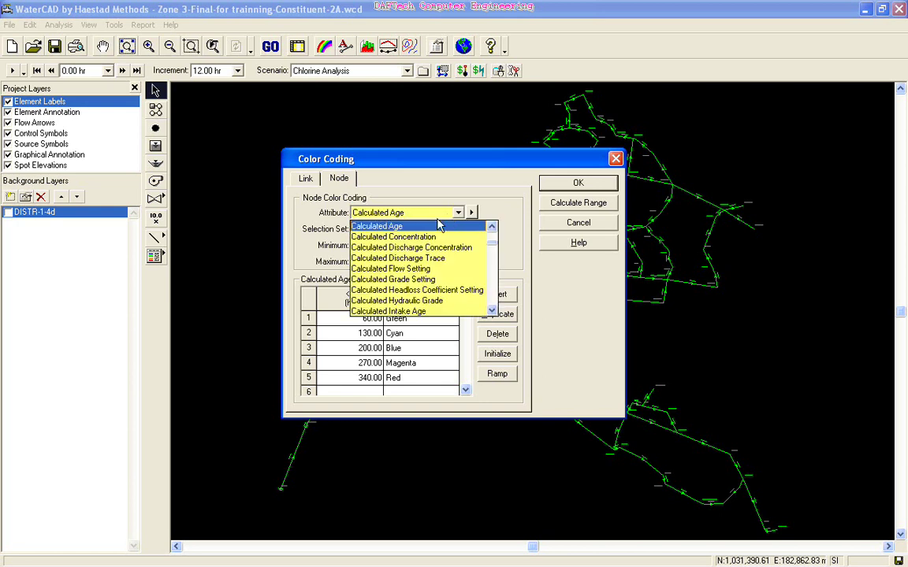
{"action": "left_click", "coordinate": [422, 238]}
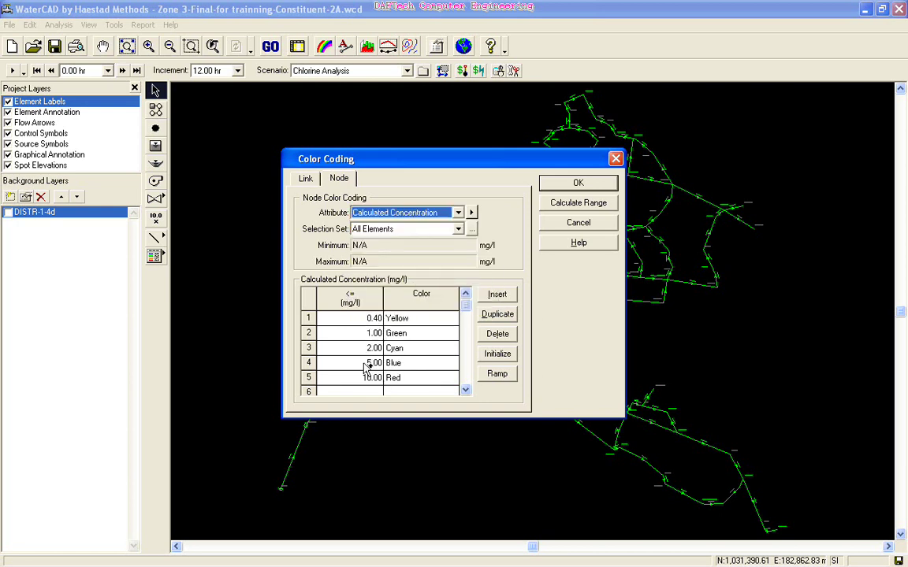
{"action": "left_click", "coordinate": [589, 184]}
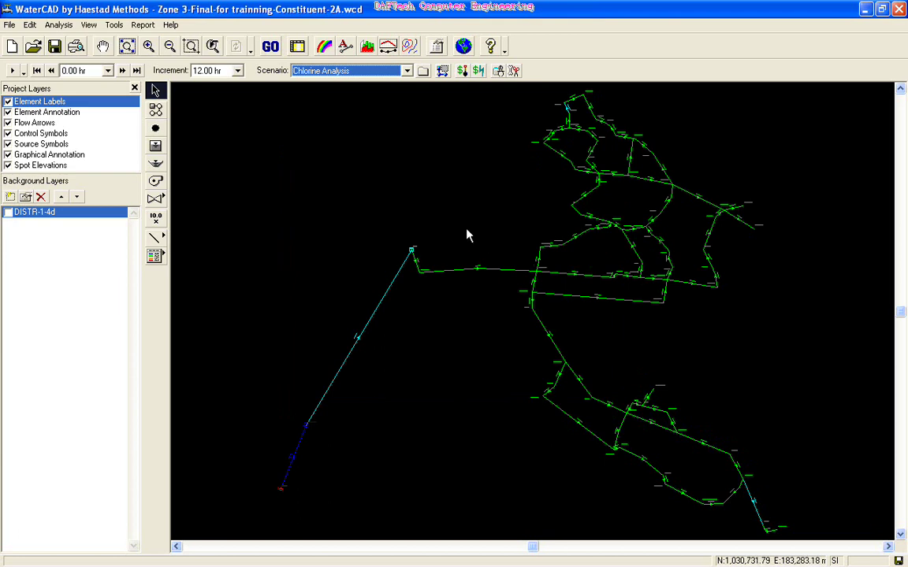
Set the results time increment to 1.00 hr
{"action": "left_click", "coordinate": [239, 71]}
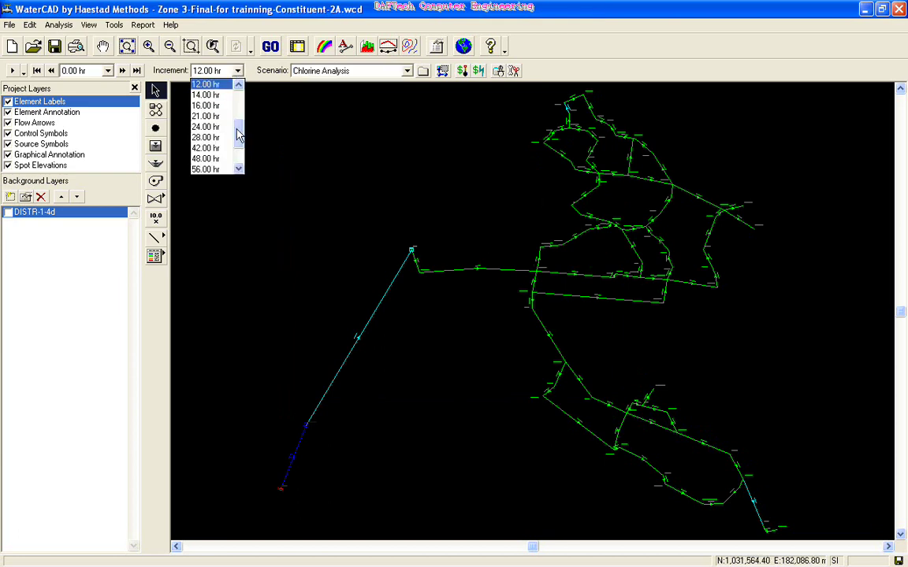
{"action": "left_click_drag", "start_coordinate": [239, 120], "coordinate": [239, 94]}
{"action": "left_click", "coordinate": [206, 94]}
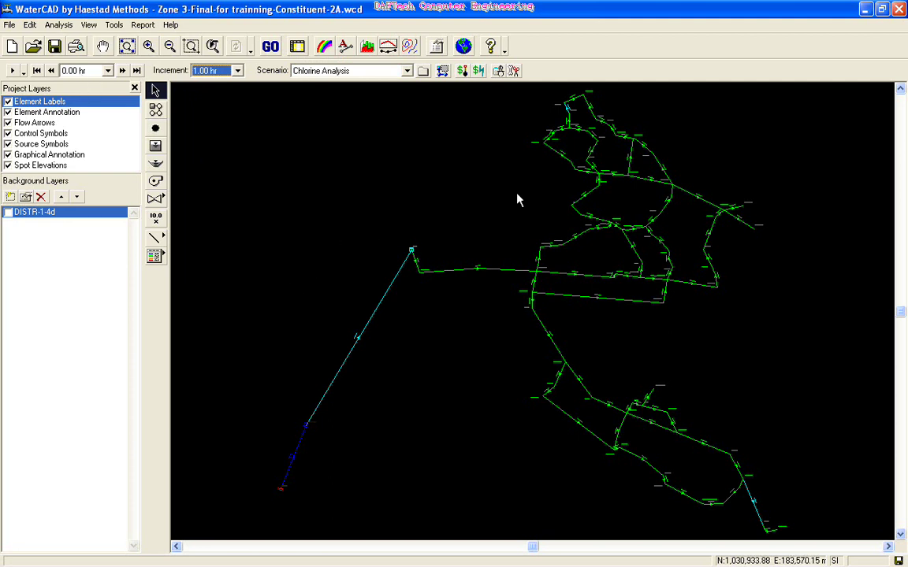
Step the chlorine results forward hourly, jump to 336 hr, then return to 0.00 hr
{"action": "left_click", "coordinate": [122, 71]}
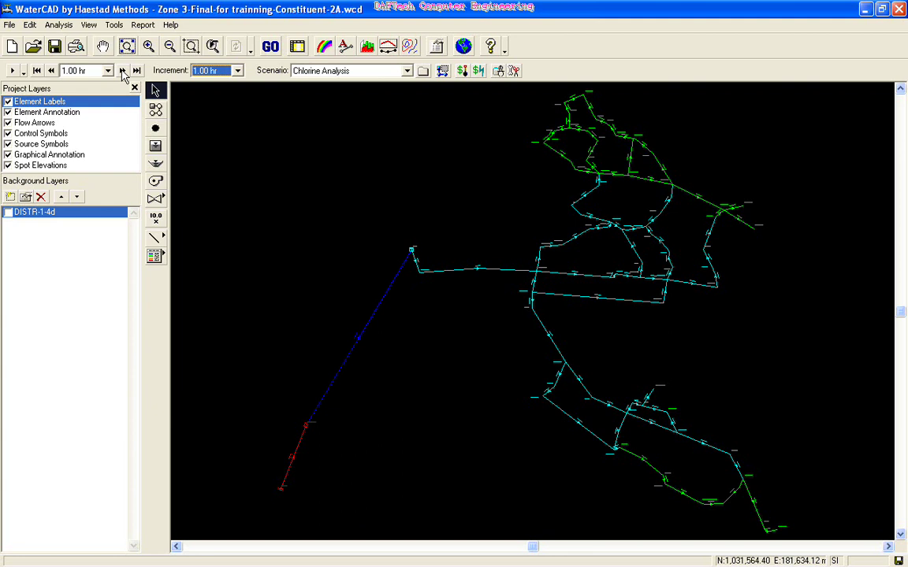
{"action": "left_click", "coordinate": [123, 70]}
{"action": "left_click", "coordinate": [123, 71]}
{"action": "left_click", "coordinate": [123, 71]}
{"action": "left_click", "coordinate": [123, 71]}
{"action": "left_click", "coordinate": [123, 71]}
{"action": "left_click", "coordinate": [123, 70]}
{"action": "left_click", "coordinate": [139, 72]}
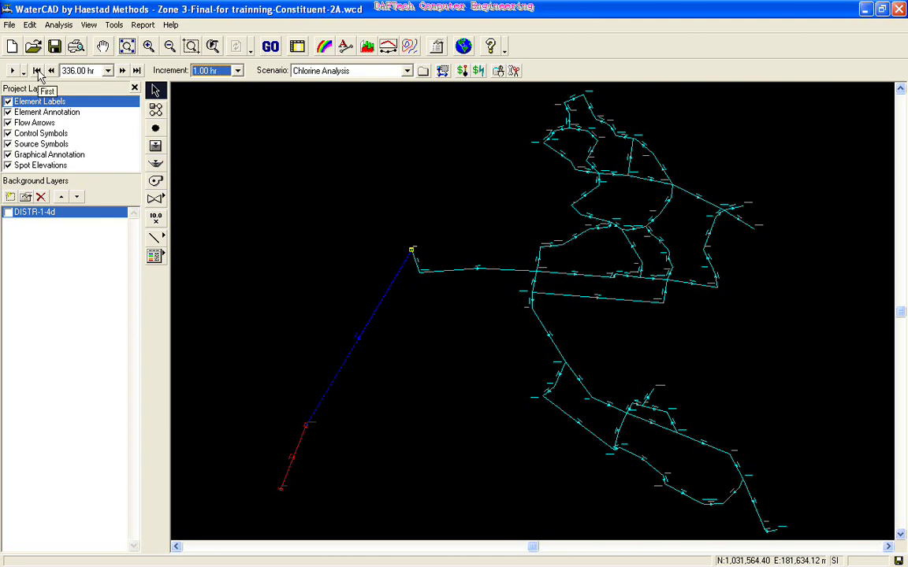
{"action": "left_click", "coordinate": [38, 71]}
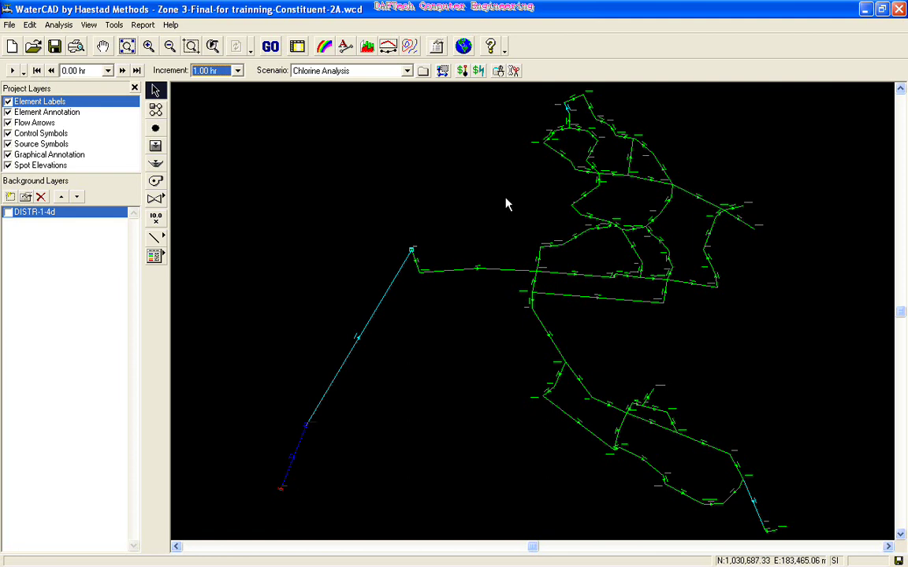
Advance results to 1.00 hr and review the colour ranges, closing Color Coding unchanged
{"action": "left_click", "coordinate": [122, 71]}
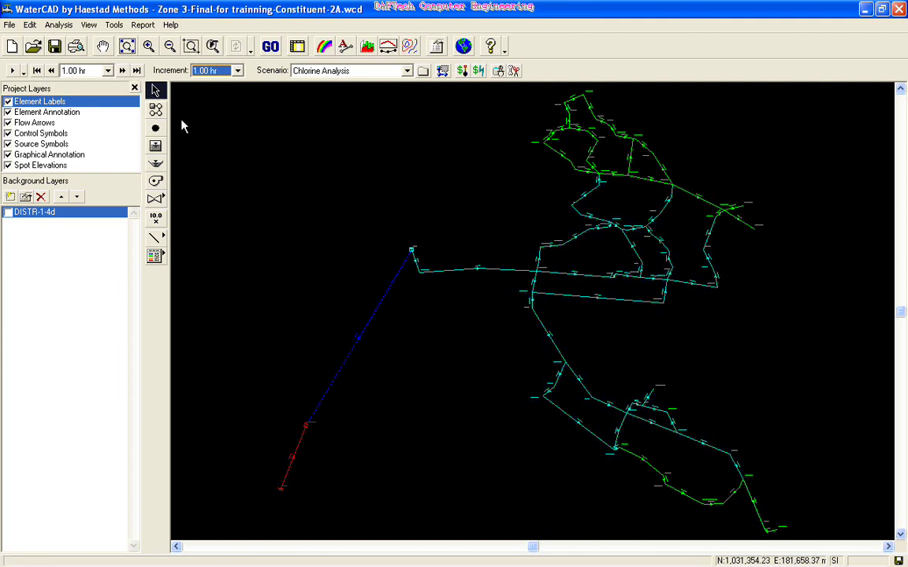
{"action": "left_click", "coordinate": [324, 47]}
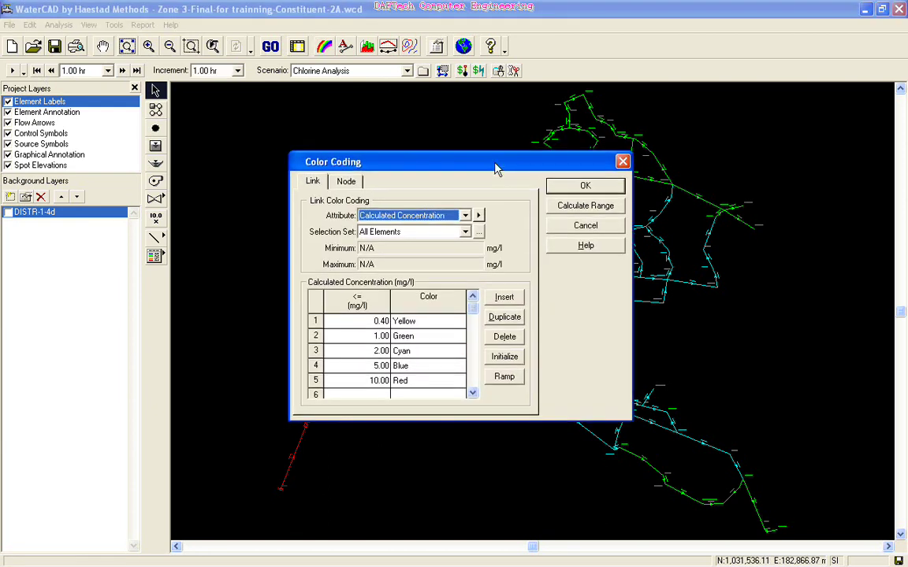
{"action": "left_click_drag", "start_coordinate": [497, 168], "coordinate": [745, 169]}
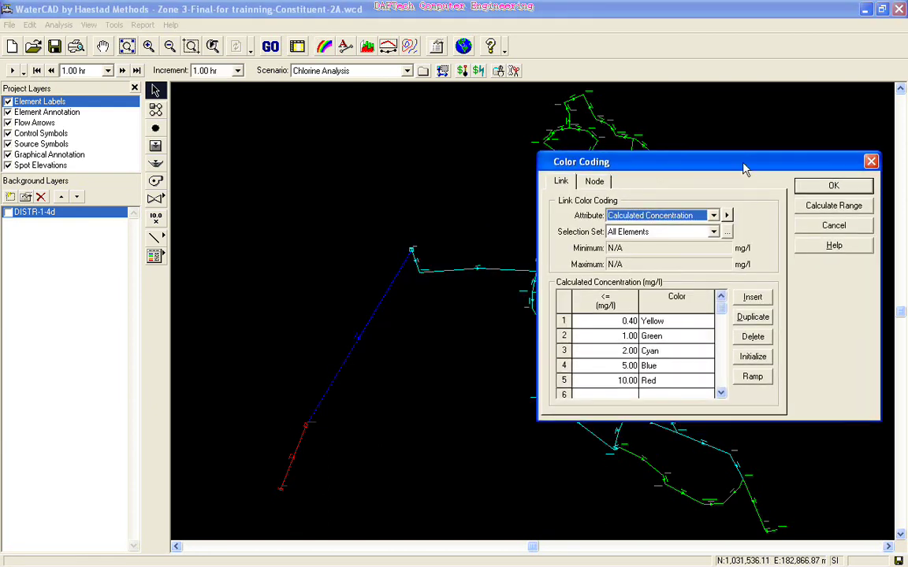
{"action": "left_click", "coordinate": [682, 366]}
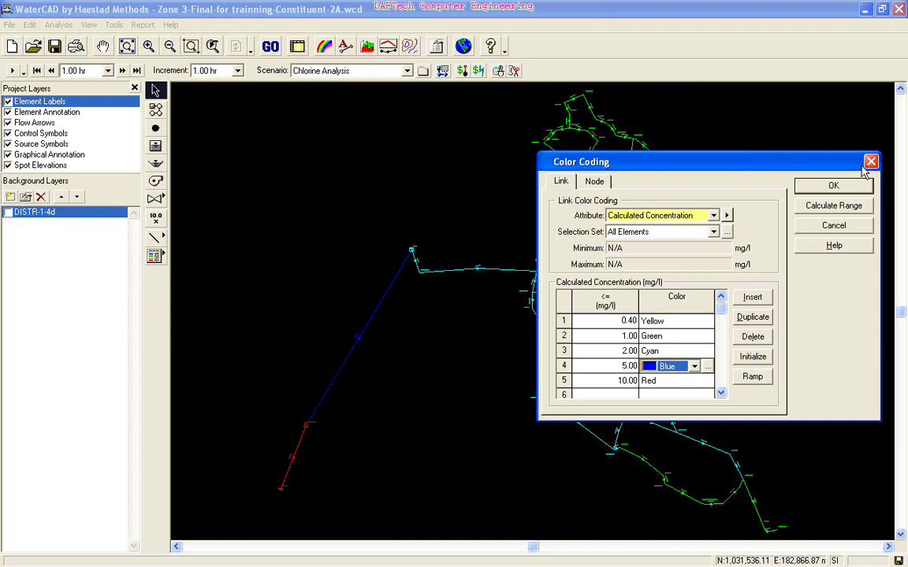
{"action": "left_click_drag", "start_coordinate": [861, 162], "coordinate": [585, 138]}
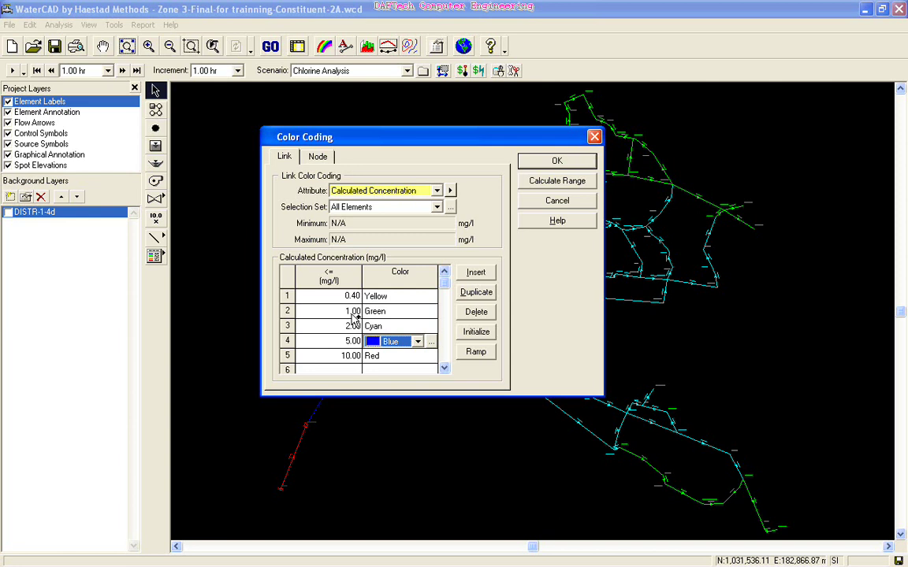
{"action": "left_click", "coordinate": [594, 139]}
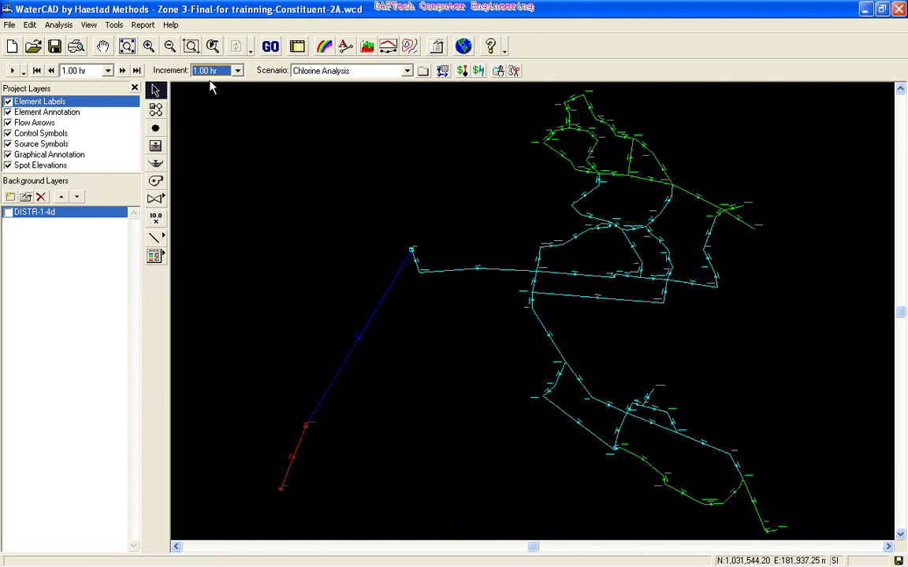